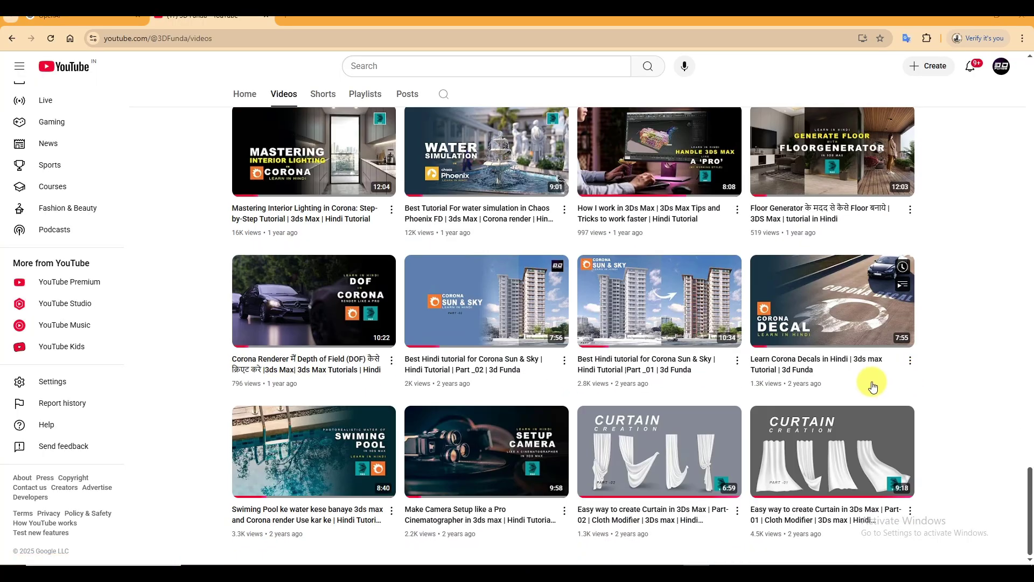
Browse the 3D Funda channel's video list back up to the newest uploads and open the full channel description.
{"action": "scroll", "coordinate": [868, 411], "scroll_direction": "up", "scroll_amount": 14}
{"action": "scroll", "coordinate": [905, 433], "scroll_direction": "up", "scroll_amount": 10}
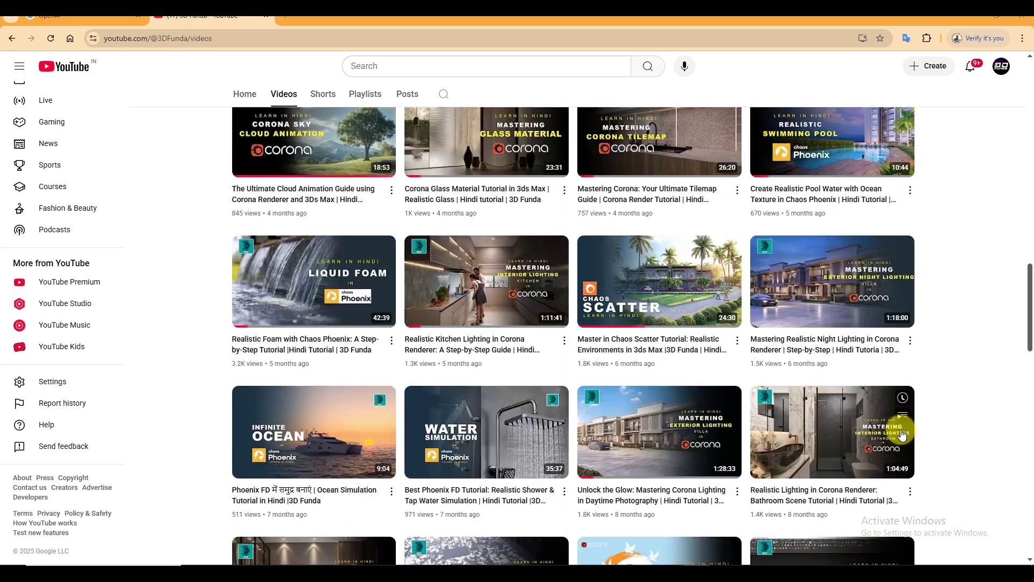
{"action": "scroll", "coordinate": [900, 433], "scroll_direction": "up", "scroll_amount": 5}
{"action": "scroll", "coordinate": [902, 437], "scroll_direction": "up", "scroll_amount": 1}
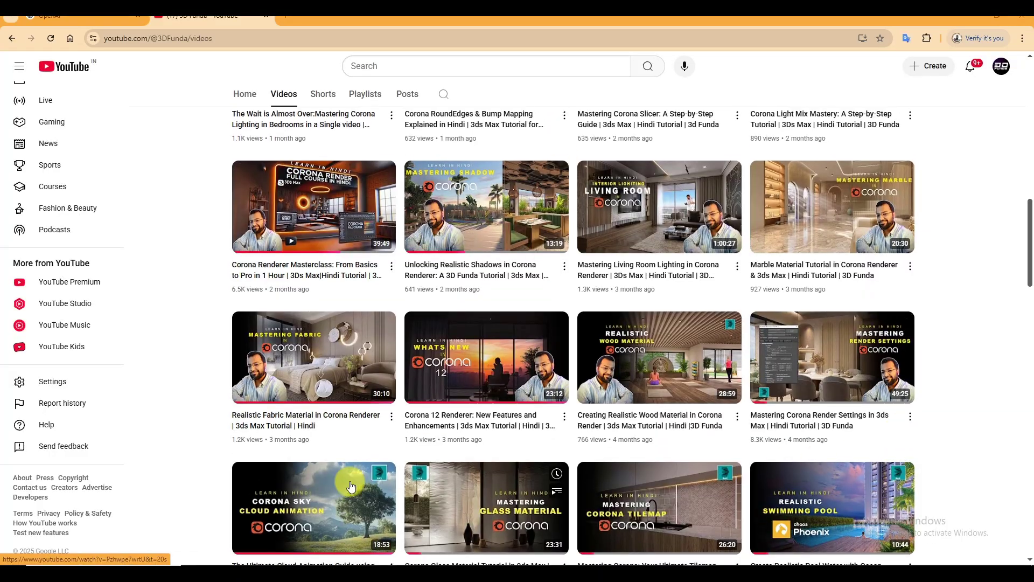
{"action": "scroll", "coordinate": [911, 459], "scroll_direction": "up", "scroll_amount": 1}
{"action": "scroll", "coordinate": [911, 457], "scroll_direction": "up", "scroll_amount": 1}
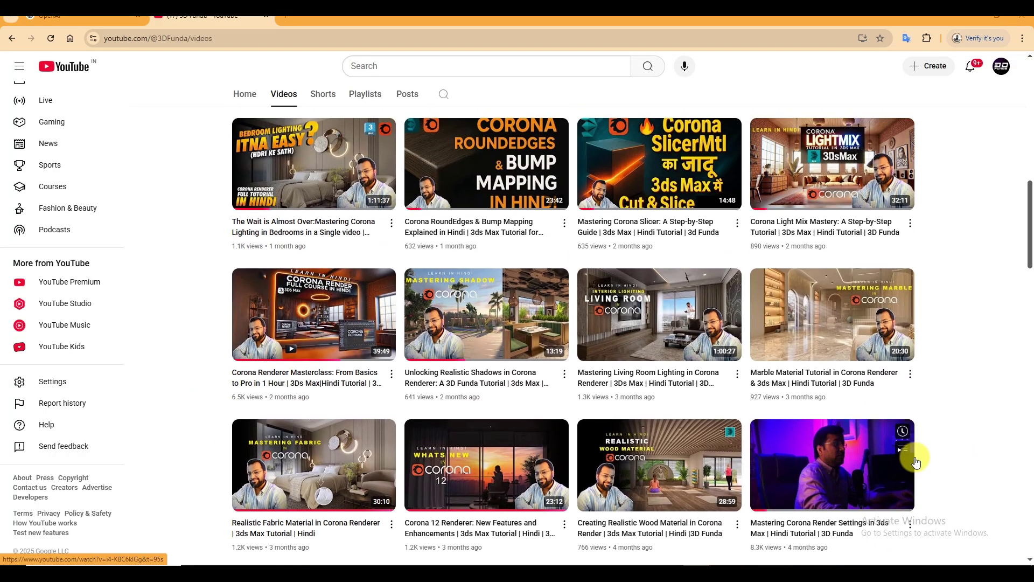
{"action": "scroll", "coordinate": [916, 456], "scroll_direction": "up", "scroll_amount": 3}
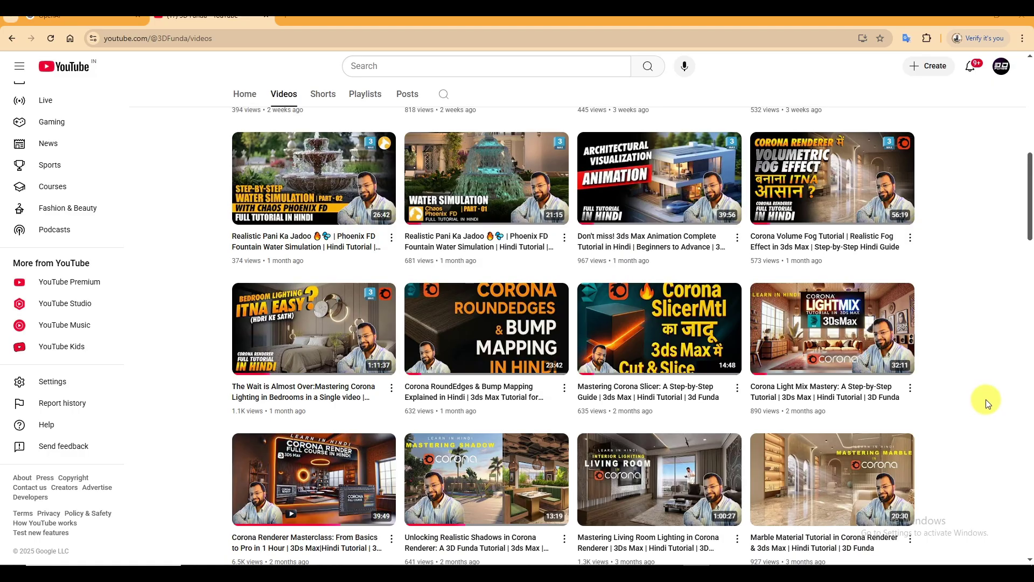
{"action": "scroll", "coordinate": [986, 399], "scroll_direction": "up", "scroll_amount": 1}
{"action": "scroll", "coordinate": [986, 399], "scroll_direction": "up", "scroll_amount": 9}
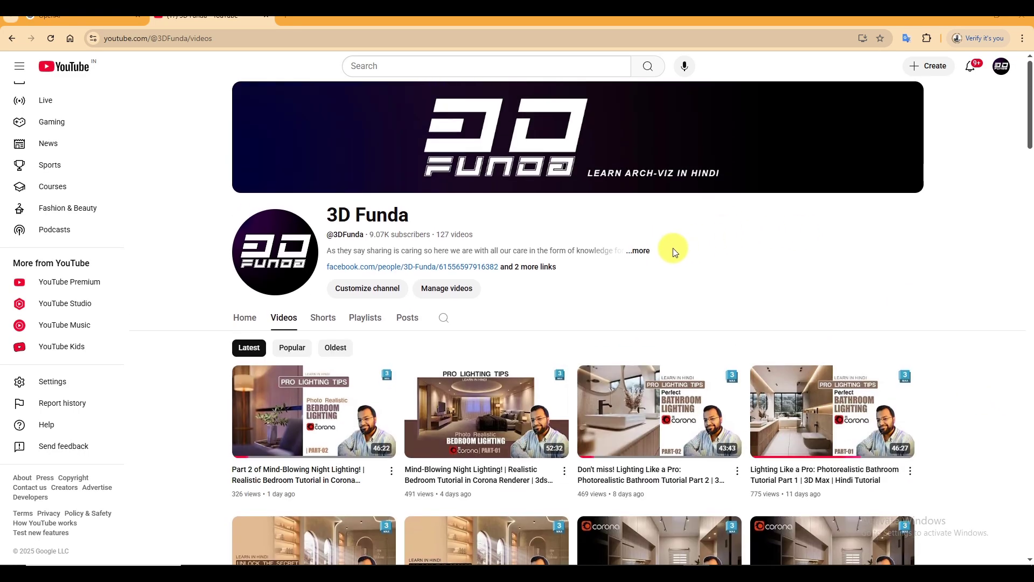
{"action": "left_click", "coordinate": [642, 252]}
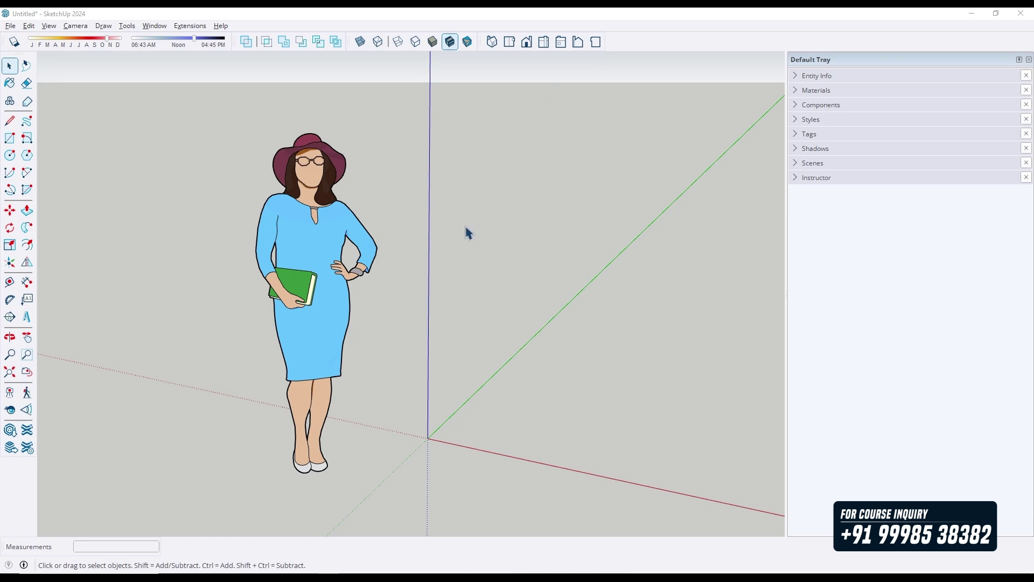
Switch to SketchUp and examine the scale figure and the drawing axes from several angles and distances.
{"action": "middle_click_drag", "start_coordinate": [413, 274], "coordinate": [336, 307]}
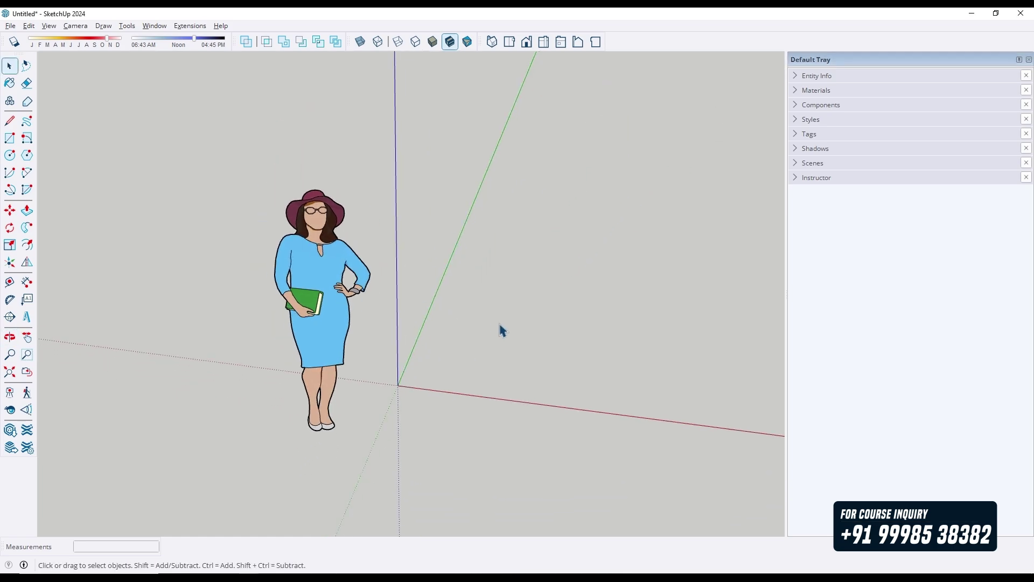
{"action": "middle_click_drag", "start_coordinate": [502, 331], "coordinate": [386, 305]}
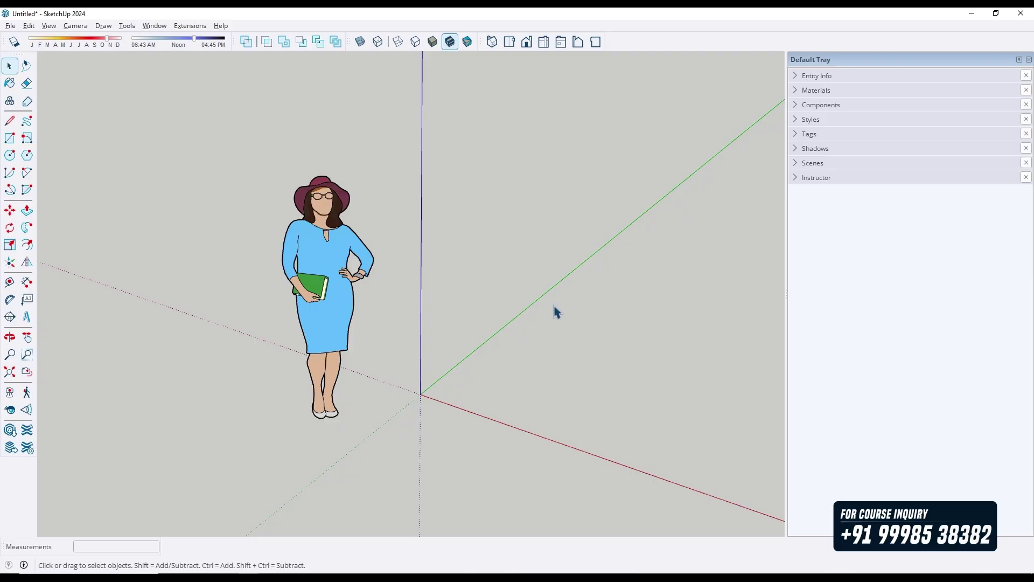
{"action": "middle_click_drag", "start_coordinate": [550, 310], "coordinate": [547, 350]}
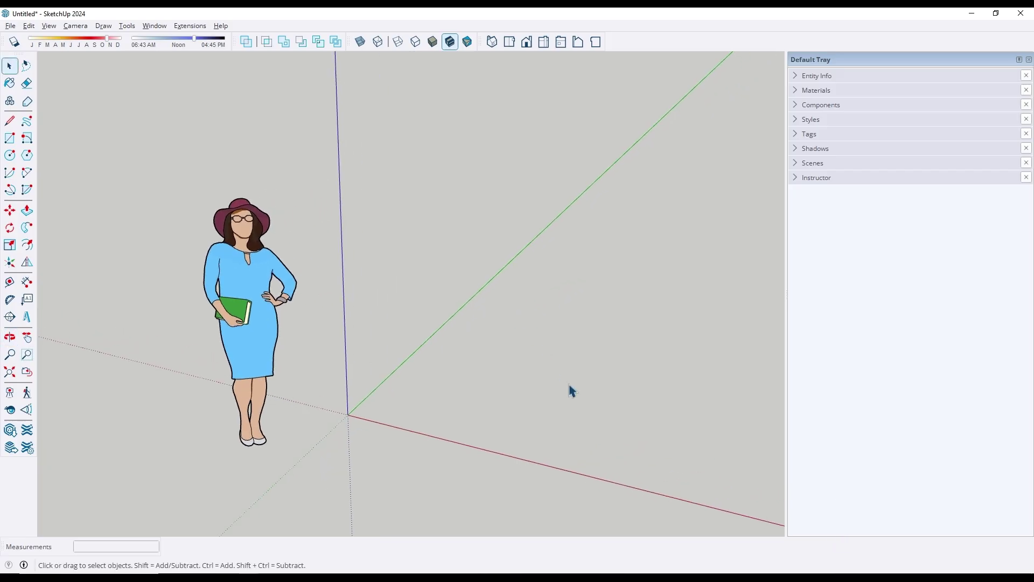
{"action": "middle_click_drag", "start_coordinate": [572, 391], "coordinate": [522, 337]}
{"action": "scroll", "coordinate": [567, 364], "scroll_direction": "down", "scroll_amount": 1}
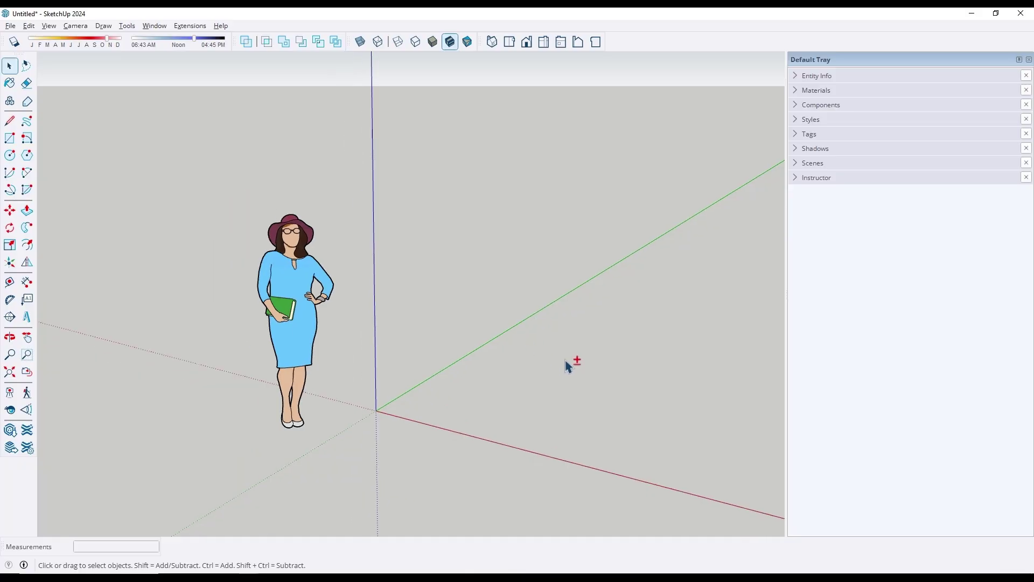
{"action": "middle_click_drag", "start_coordinate": [568, 366], "coordinate": [510, 370], "text": "shift"}
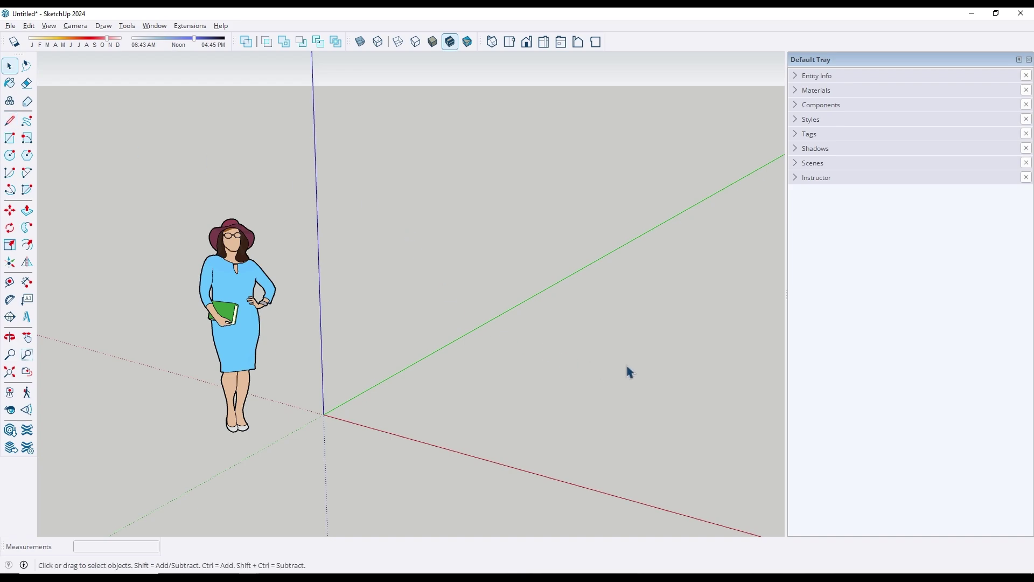
{"action": "middle_click_drag", "start_coordinate": [630, 371], "coordinate": [609, 386]}
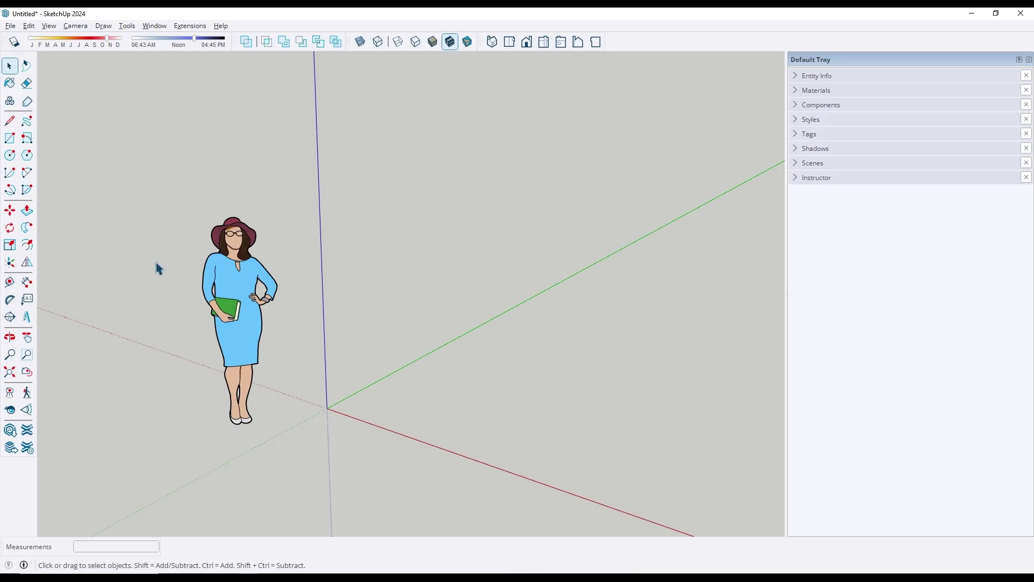
{"action": "left_click", "coordinate": [9, 121]}
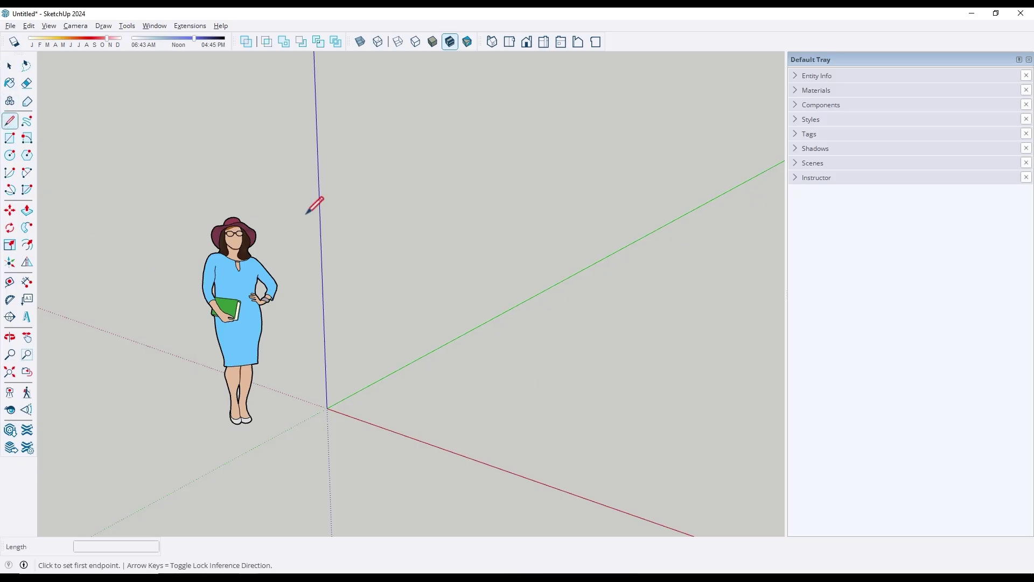
{"action": "key", "text": "space"}
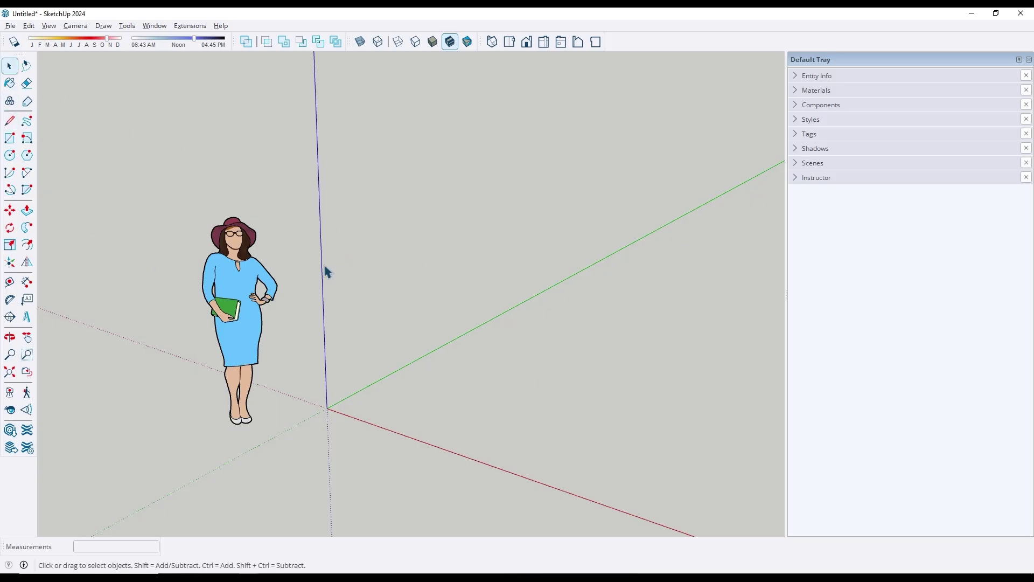
{"action": "key", "text": "l"}
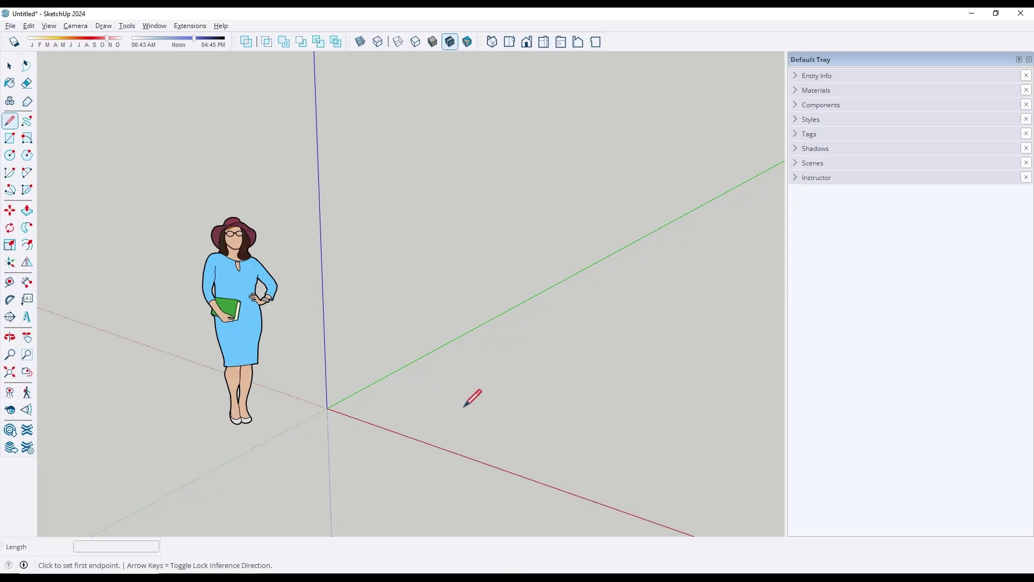
{"action": "middle_click_drag", "start_coordinate": [628, 341], "coordinate": [446, 404]}
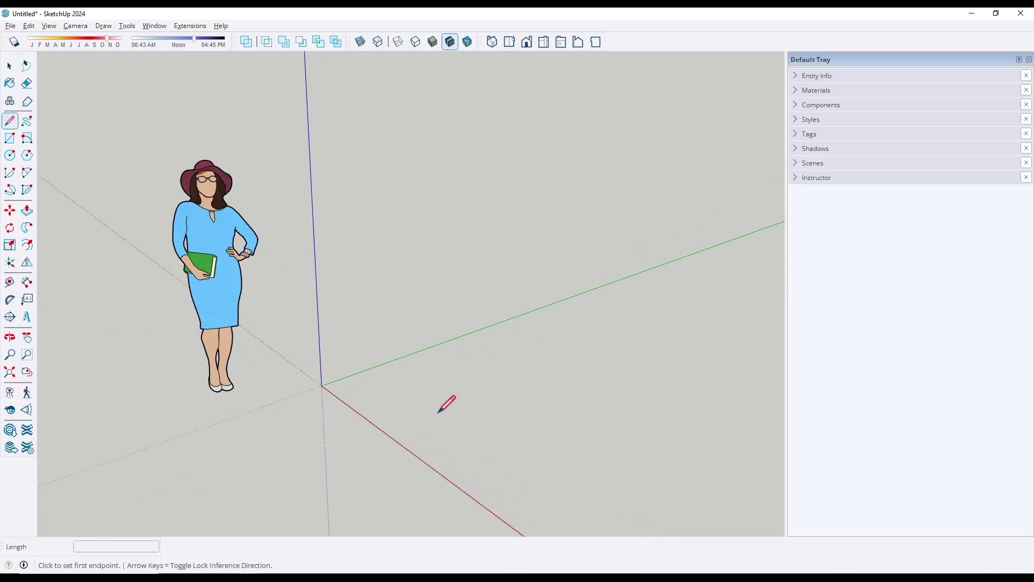
{"action": "scroll", "coordinate": [341, 351], "scroll_direction": "up", "scroll_amount": 2}
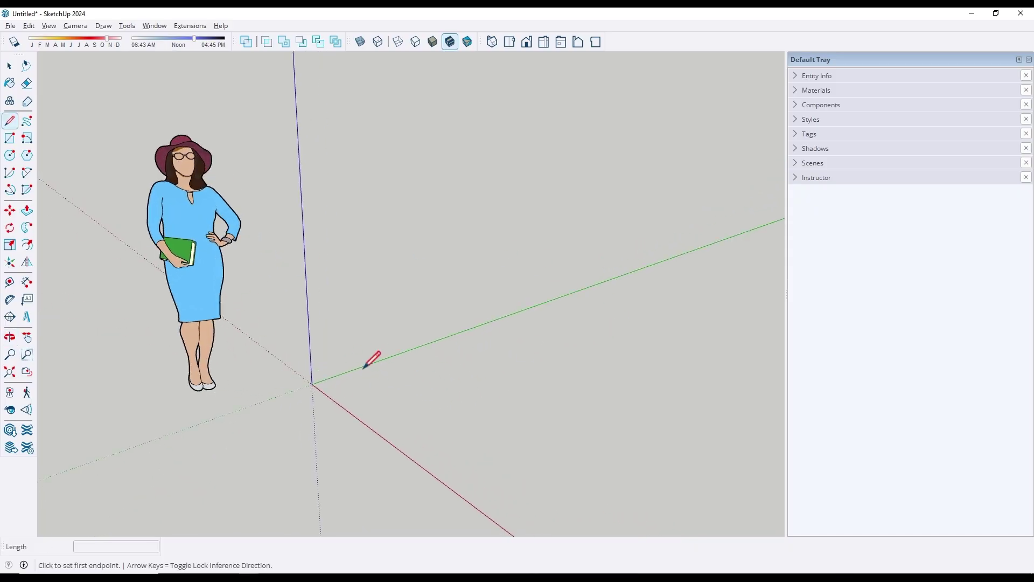
{"action": "scroll", "coordinate": [212, 299], "scroll_direction": "down", "scroll_amount": 2}
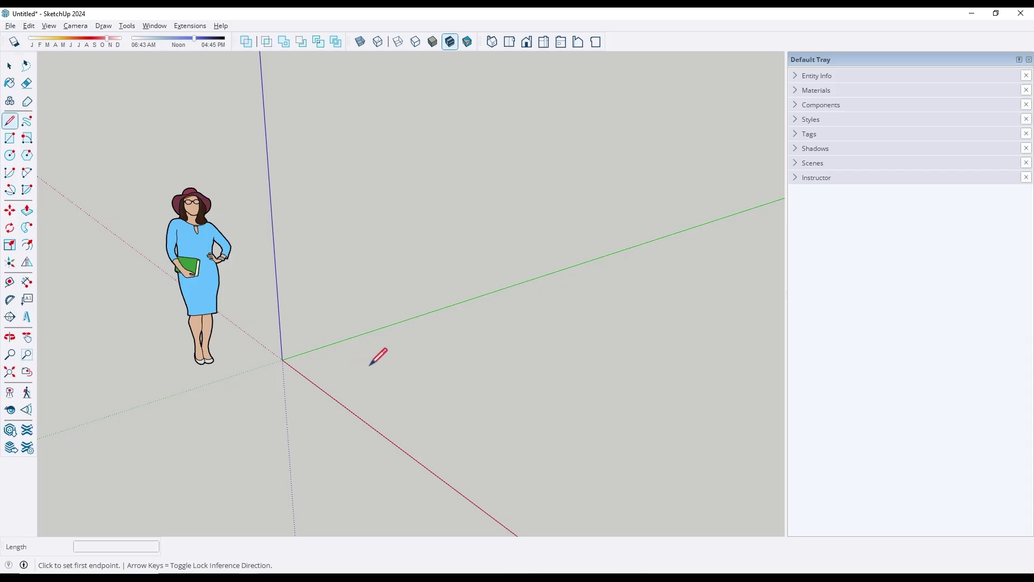
{"action": "scroll", "coordinate": [378, 357], "scroll_direction": "up", "scroll_amount": 2}
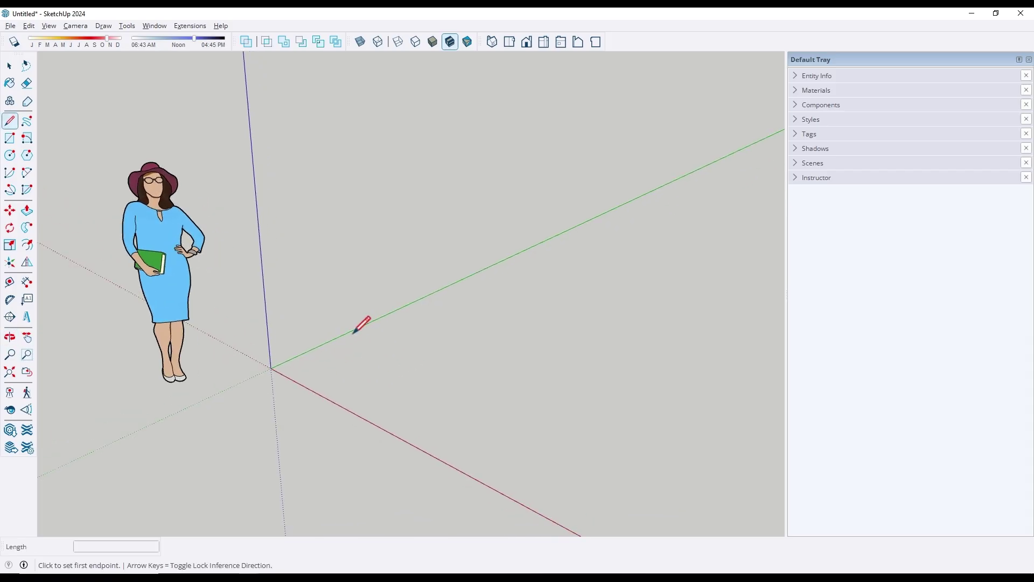
{"action": "left_click", "coordinate": [358, 366]}
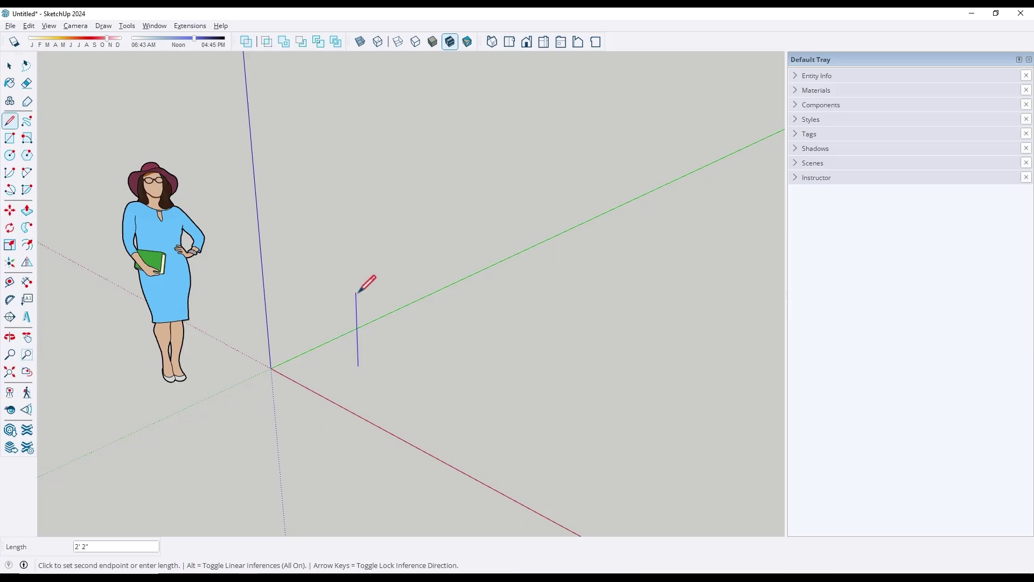
{"action": "key", "text": "Escape"}
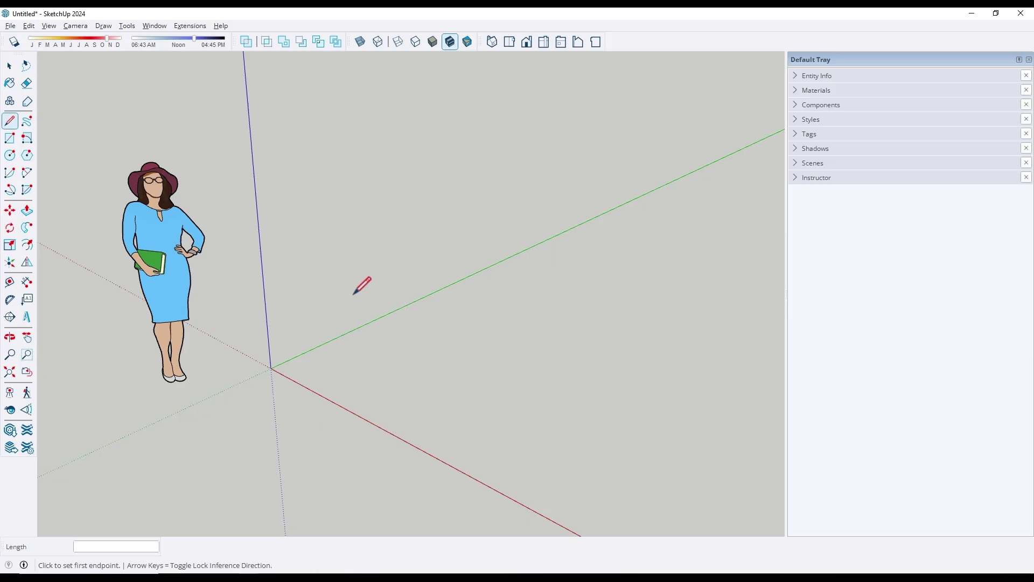
Delete the default scale figure from the model.
{"action": "key", "text": "space"}
{"action": "left_click", "coordinate": [138, 310]}
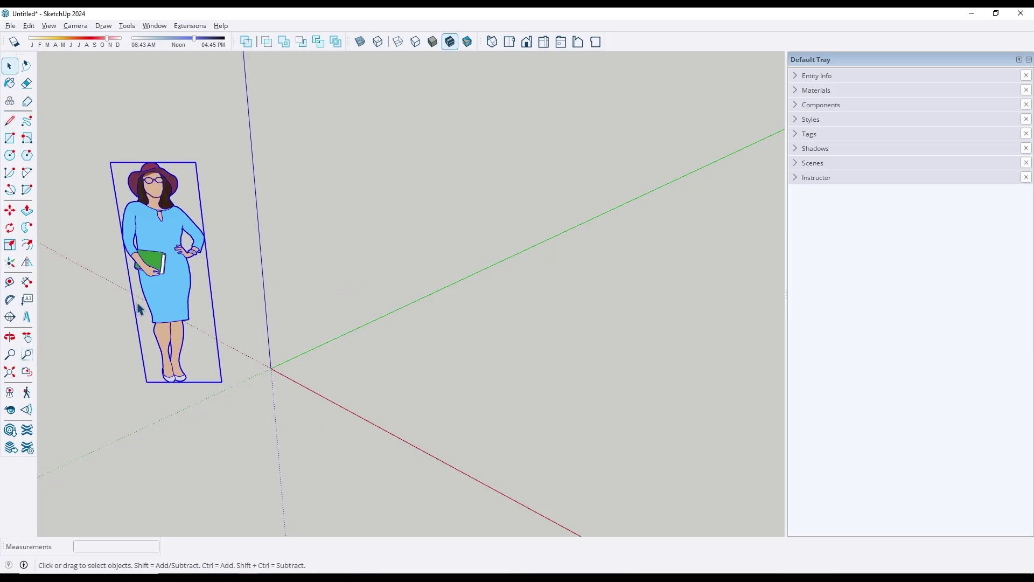
{"action": "key", "text": "Delete"}
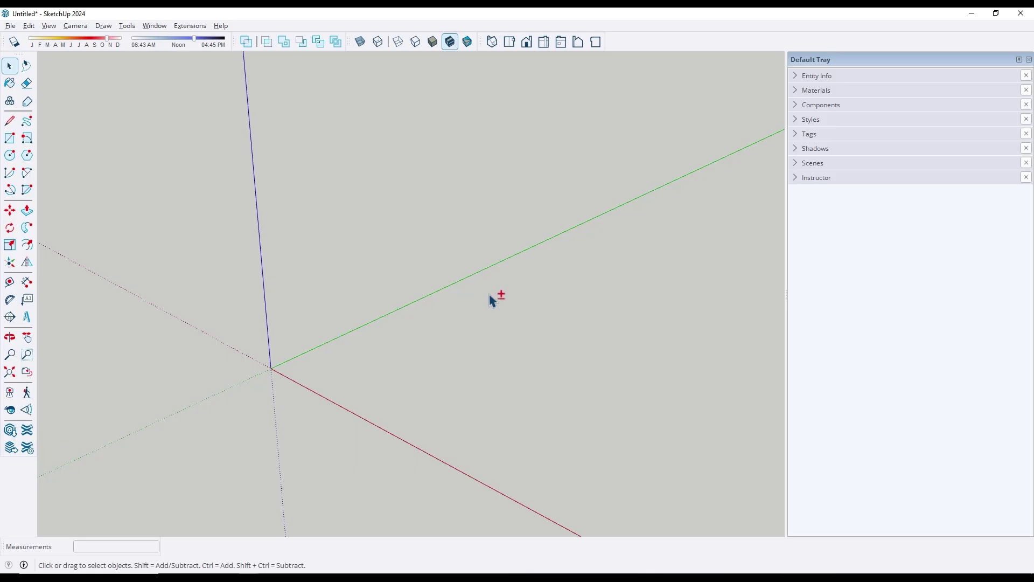
Draw a connected chain of five lines near the origin: an open four-sided outline, ending with a vertical line from its last point.
{"action": "middle_click_drag", "start_coordinate": [492, 300], "coordinate": [405, 300]}
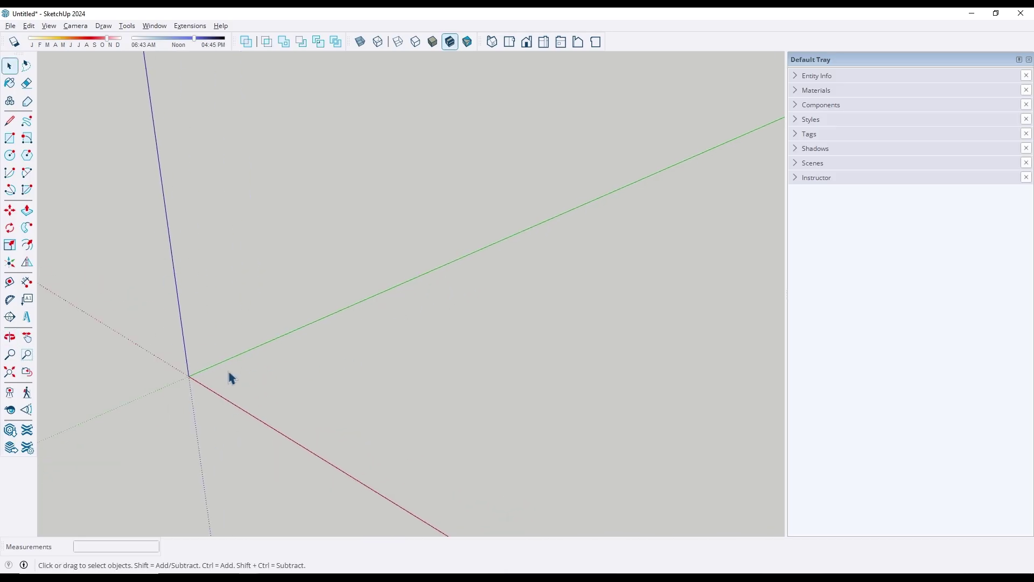
{"action": "middle_click_drag", "start_coordinate": [232, 378], "coordinate": [303, 393]}
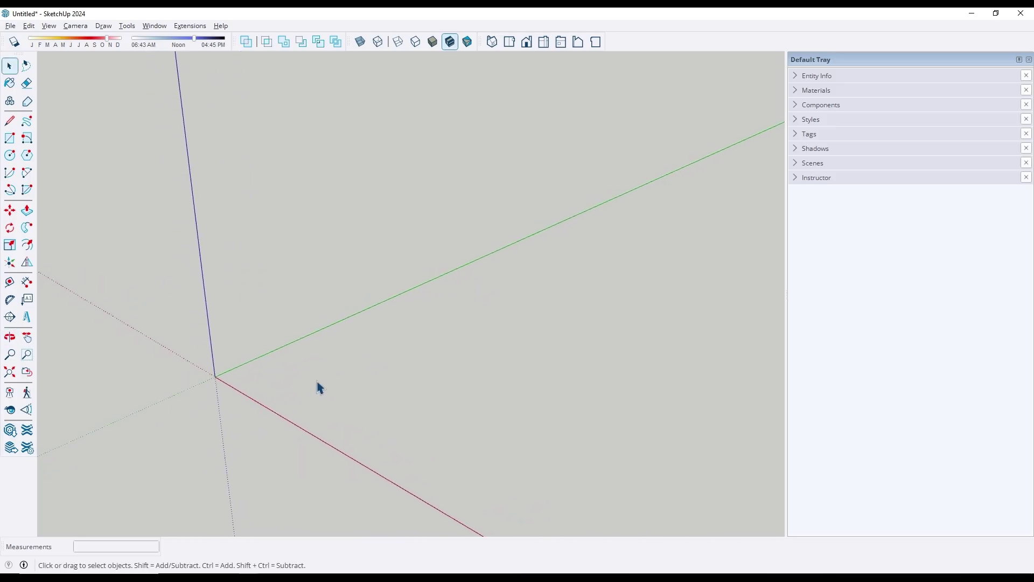
{"action": "left_click", "coordinate": [10, 121]}
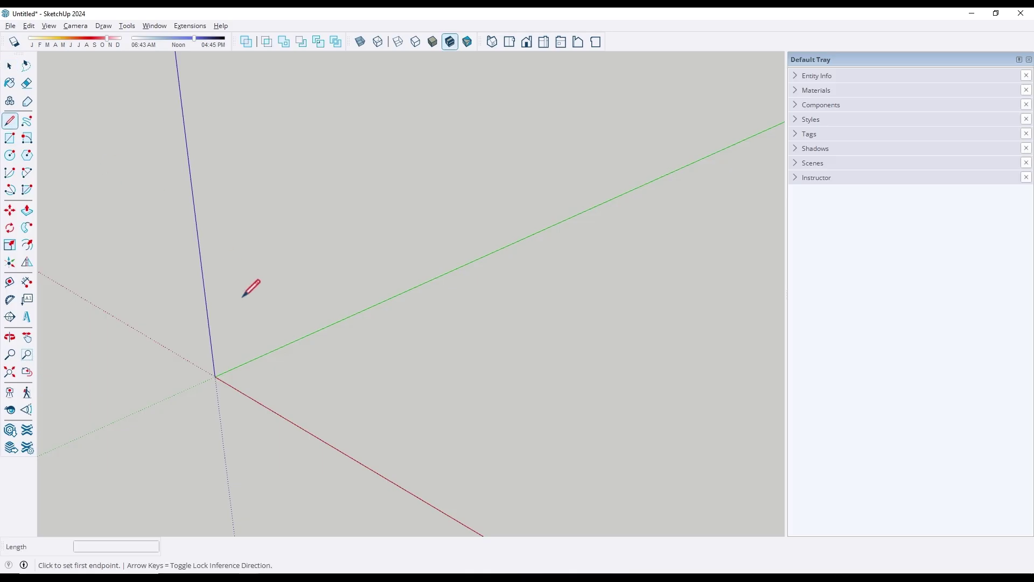
{"action": "left_click", "coordinate": [319, 399]}
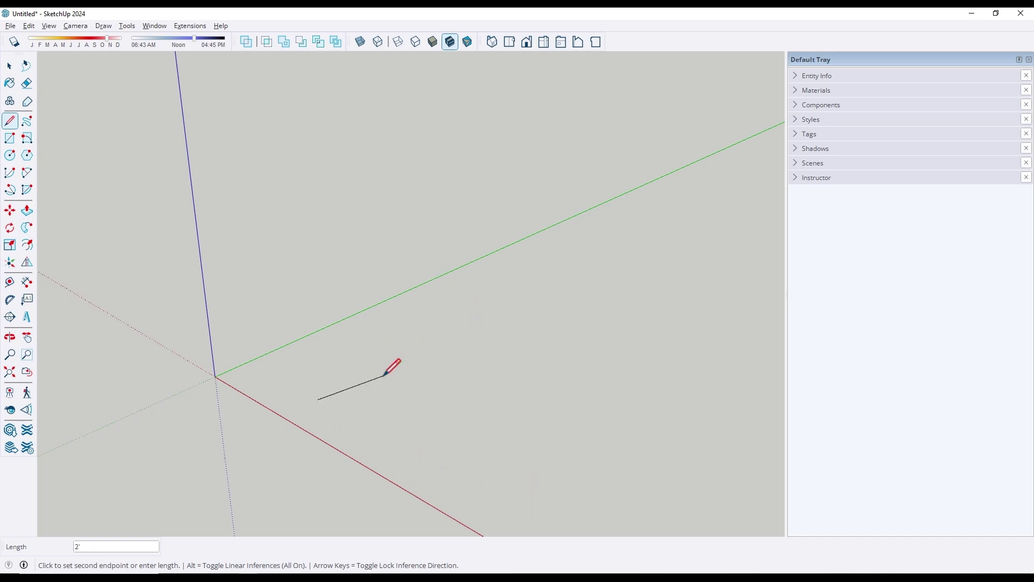
{"action": "left_click", "coordinate": [489, 309]}
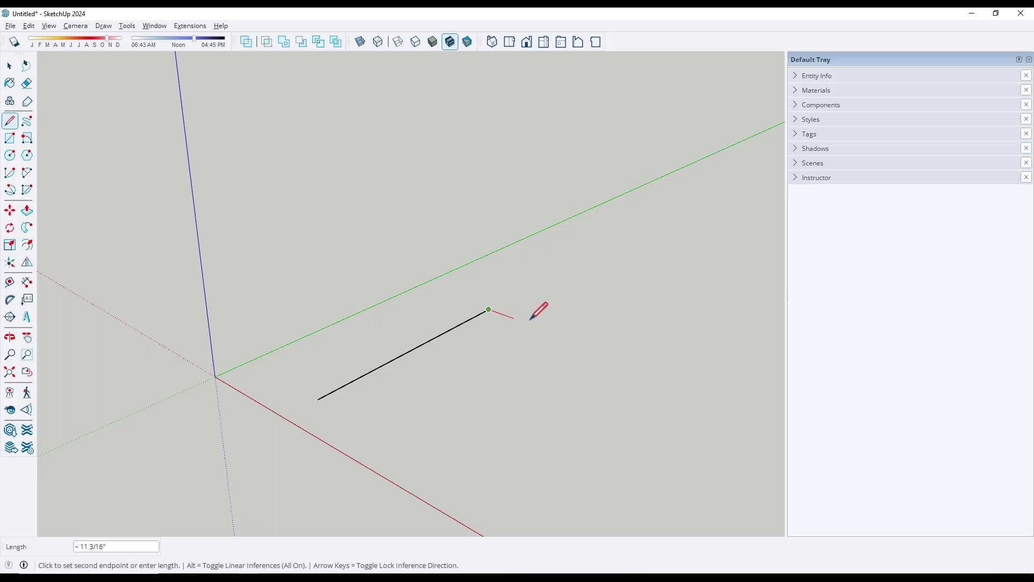
{"action": "left_click", "coordinate": [697, 386]}
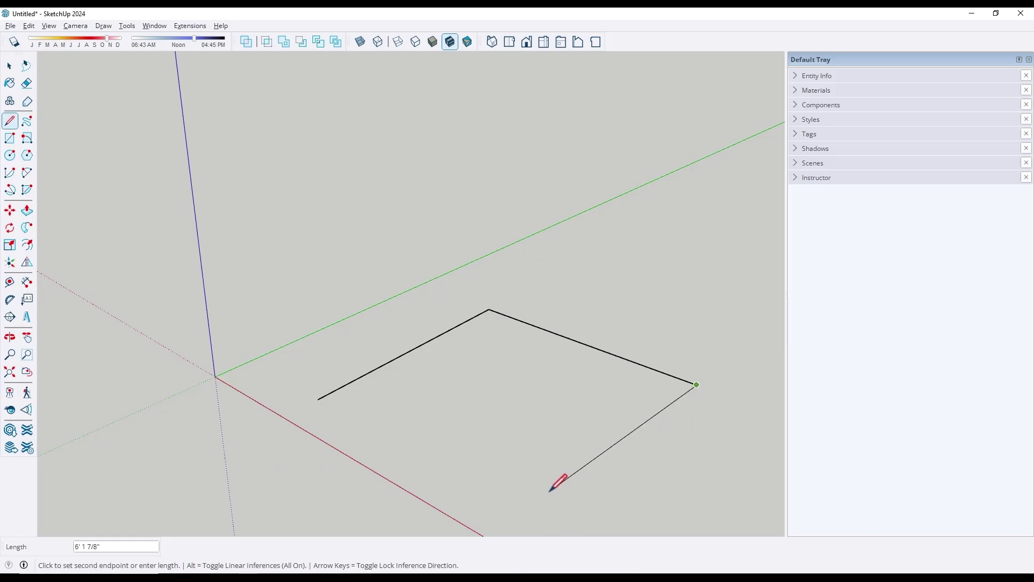
{"action": "left_click", "coordinate": [549, 519]}
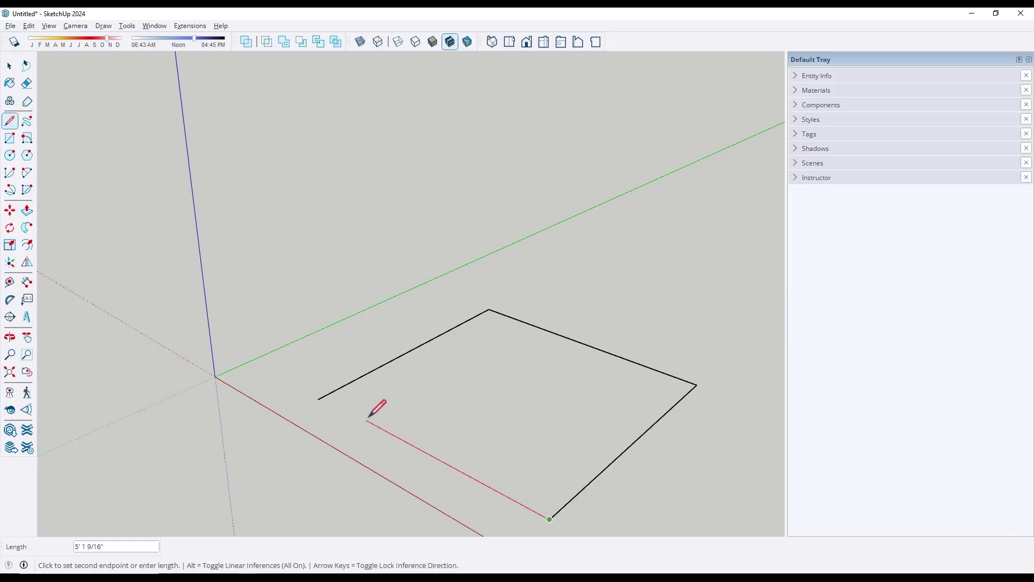
{"action": "left_click", "coordinate": [338, 406]}
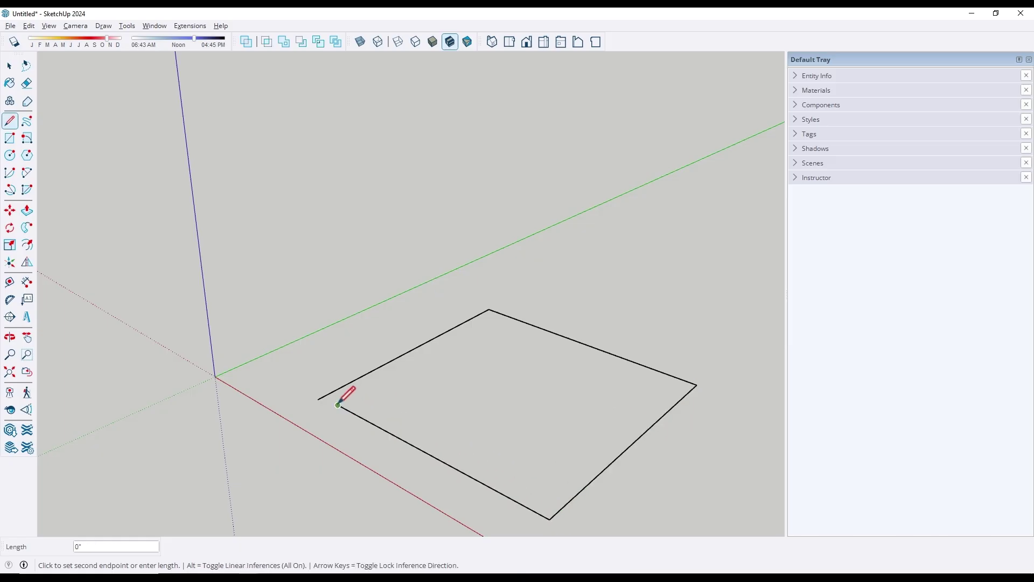
{"action": "left_click", "coordinate": [332, 271]}
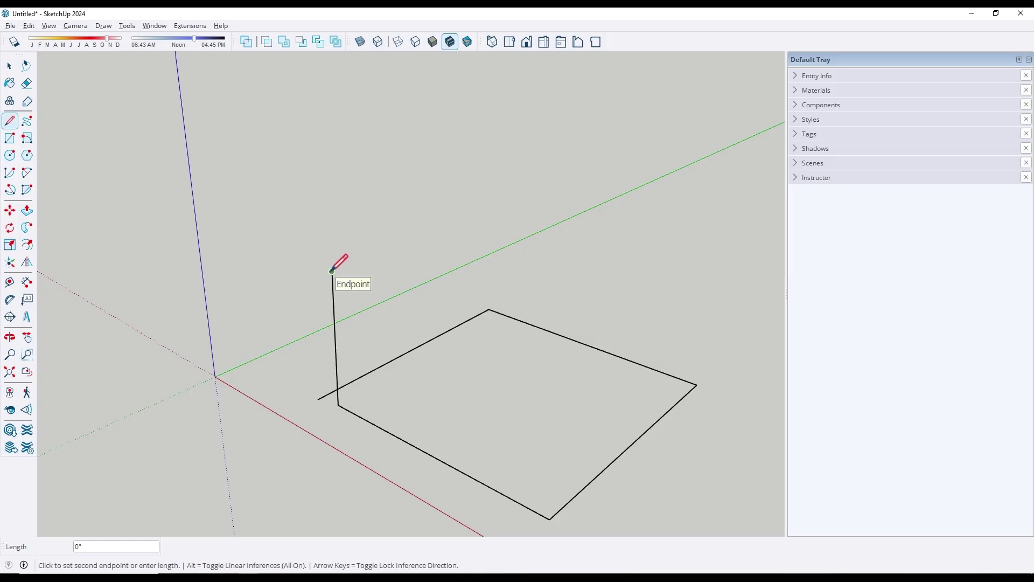
{"action": "key", "text": "Escape"}
{"action": "key", "text": "space"}
Delete all the lines of the open outline, including the vertical one.
{"action": "middle_click_drag", "start_coordinate": [422, 340], "coordinate": [325, 311]}
{"action": "middle_click_drag", "start_coordinate": [298, 185], "coordinate": [591, 254]}
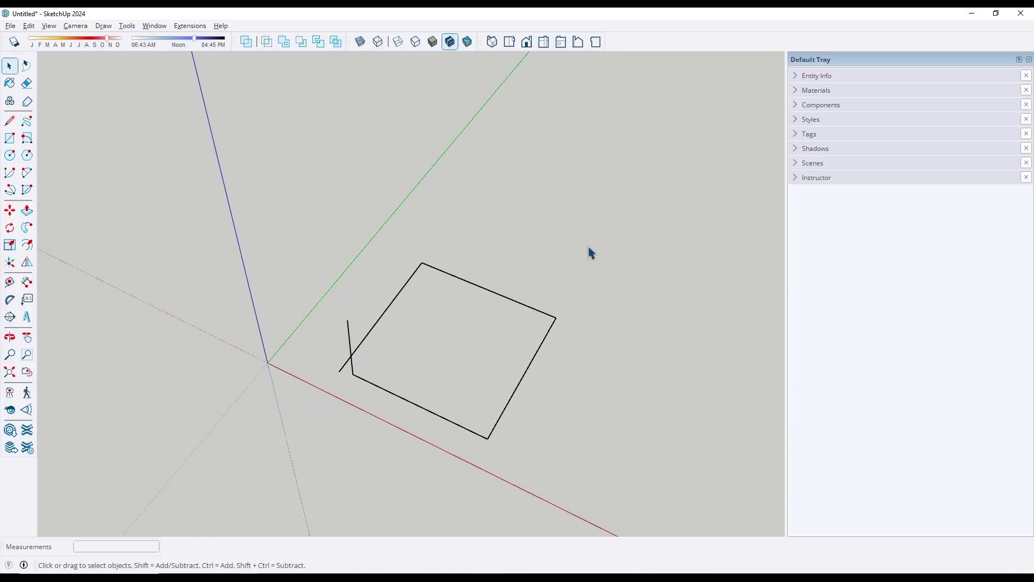
{"action": "key", "text": "Delete"}
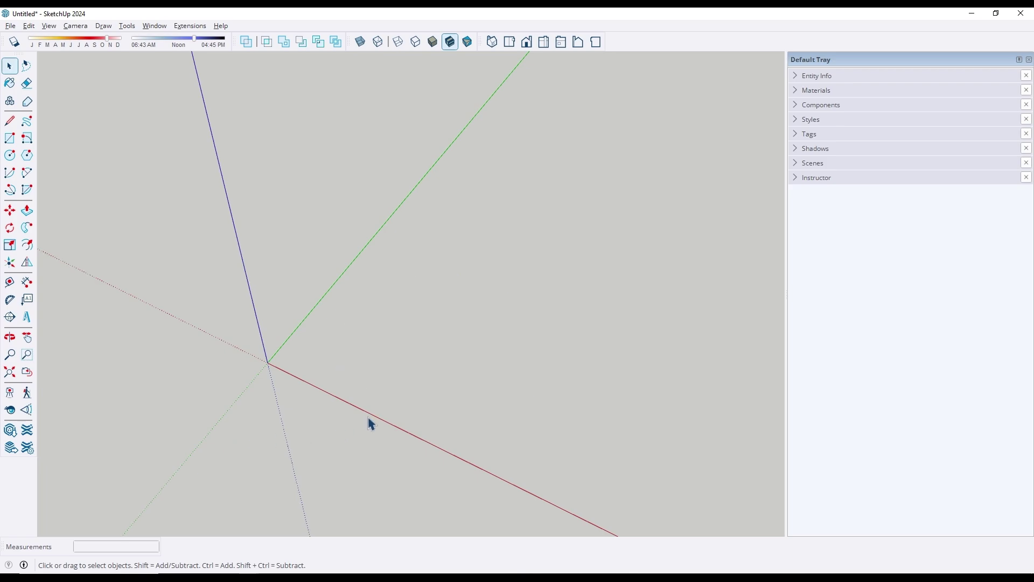
{"action": "middle_click_drag", "start_coordinate": [408, 351], "coordinate": [316, 360]}
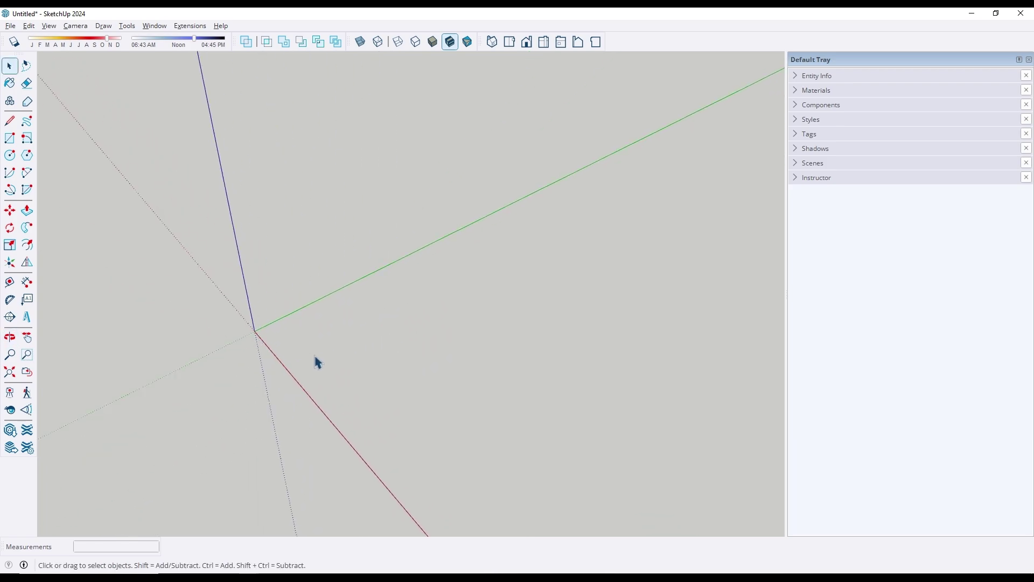
{"action": "key", "text": "l"}
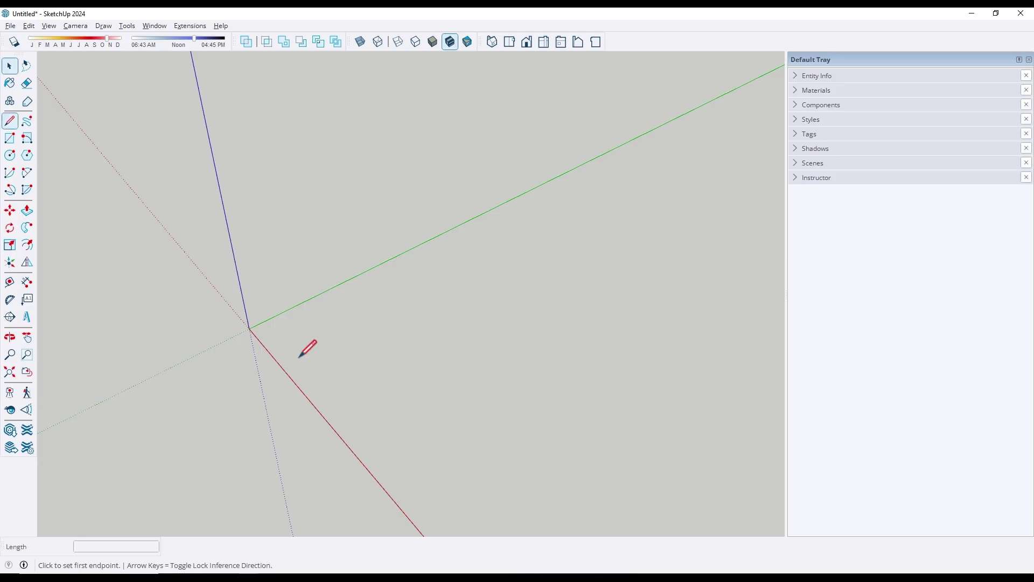
{"action": "scroll", "coordinate": [302, 335], "scroll_direction": "up", "scroll_amount": 2}
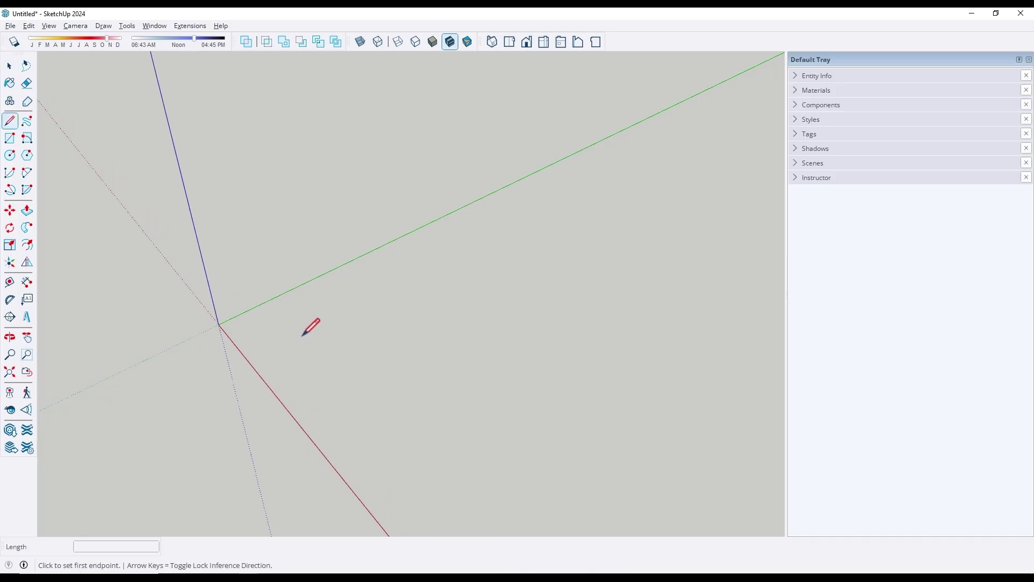
{"action": "left_click", "coordinate": [278, 349]}
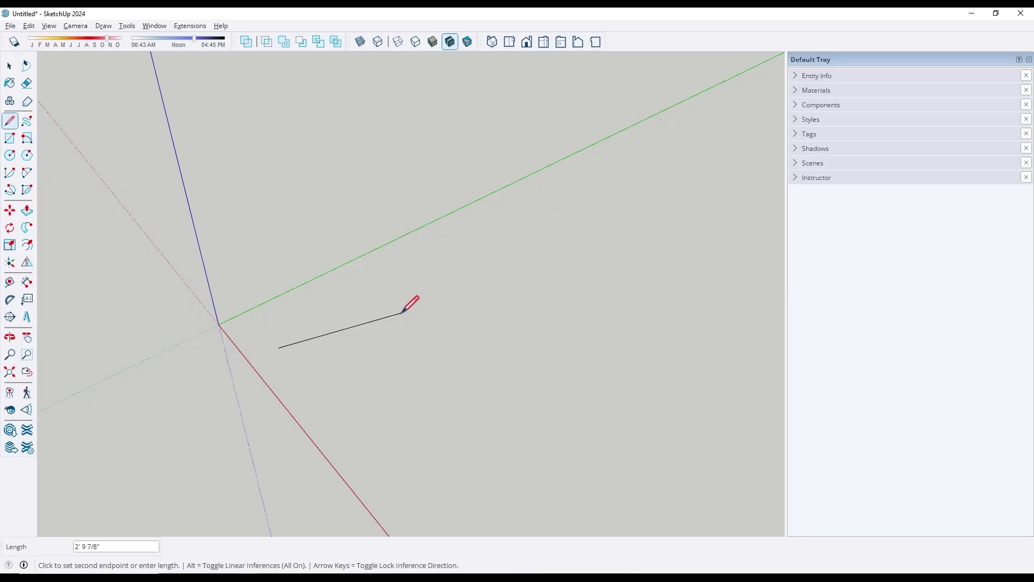
{"action": "key", "text": "Up"}
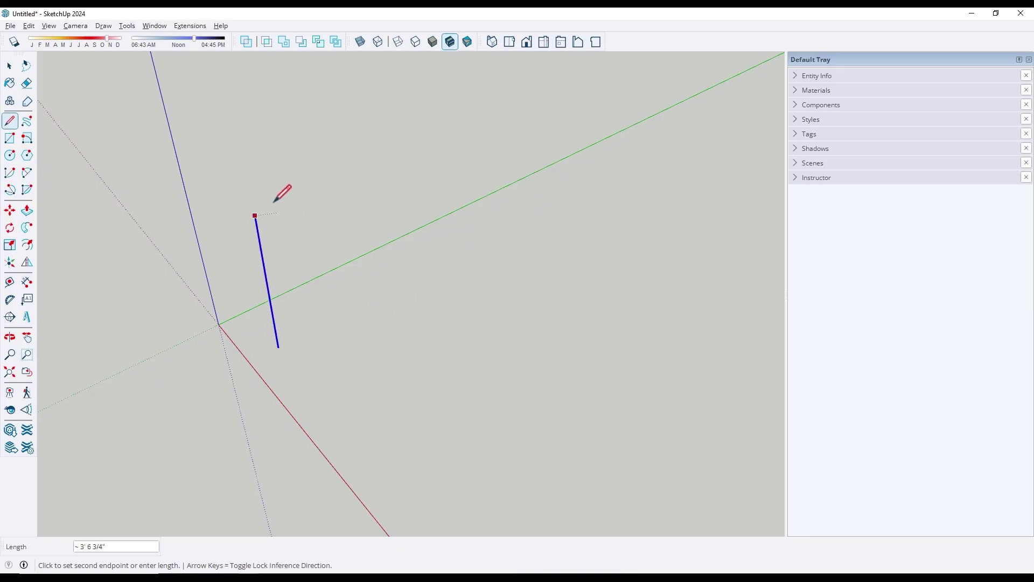
{"action": "scroll", "coordinate": [245, 121], "scroll_direction": "down", "scroll_amount": 1}
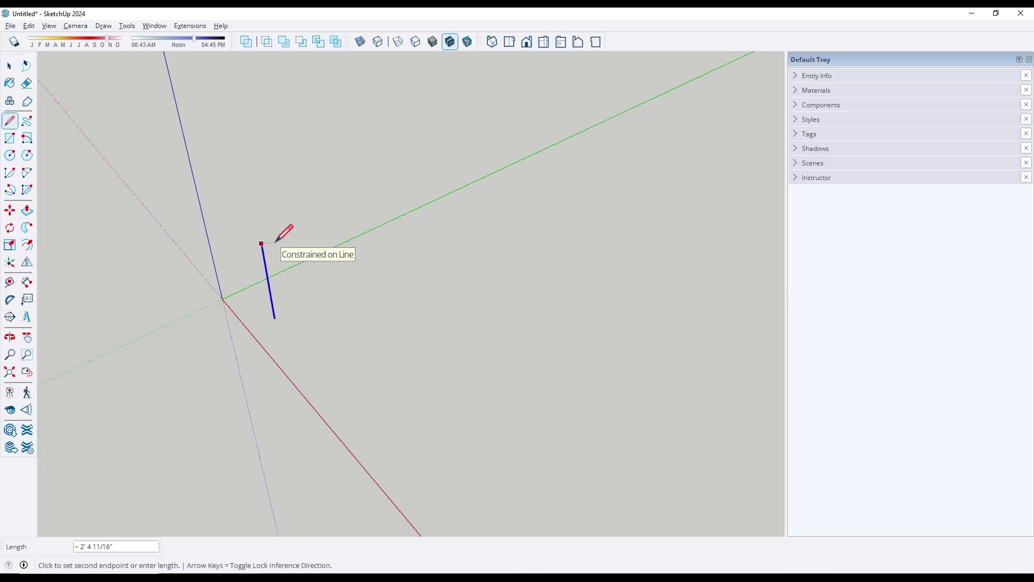
{"action": "key", "text": "Right"}
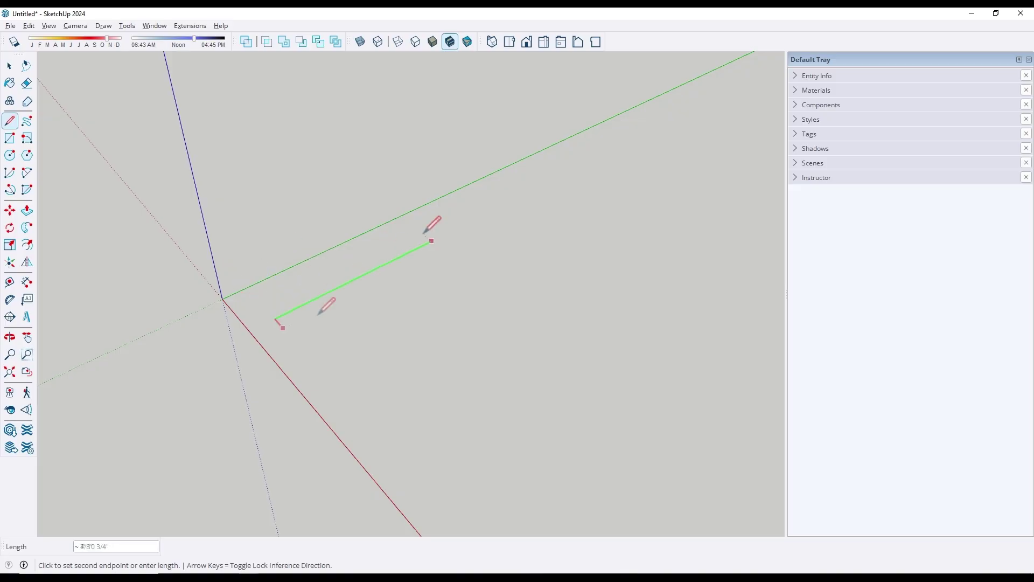
{"action": "key", "text": "Escape"}
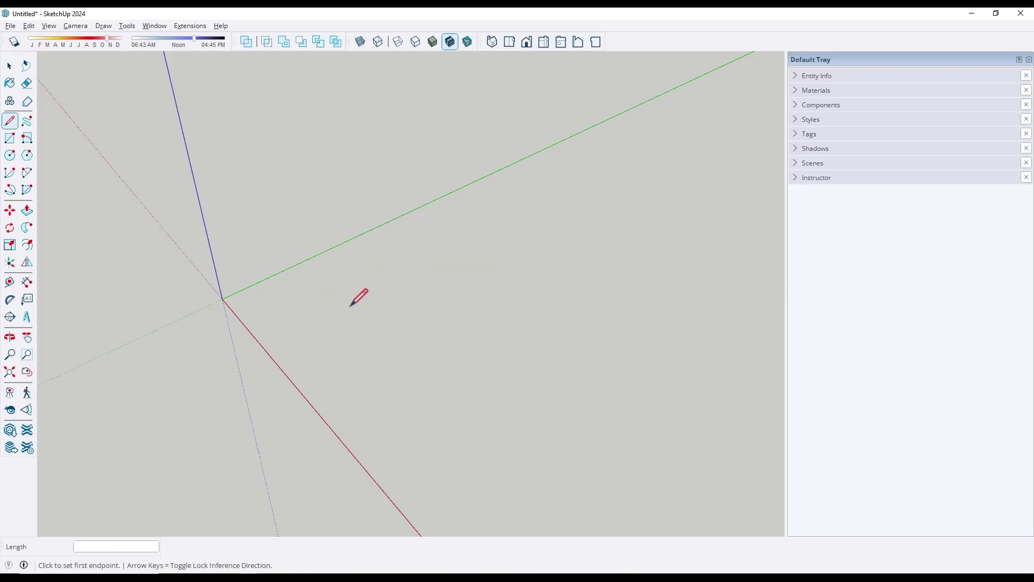
Draw a closed four-sided outline near the origin, with its first side parallel to the green axis and its second about 4' 4" long.
{"action": "left_click", "coordinate": [324, 307]}
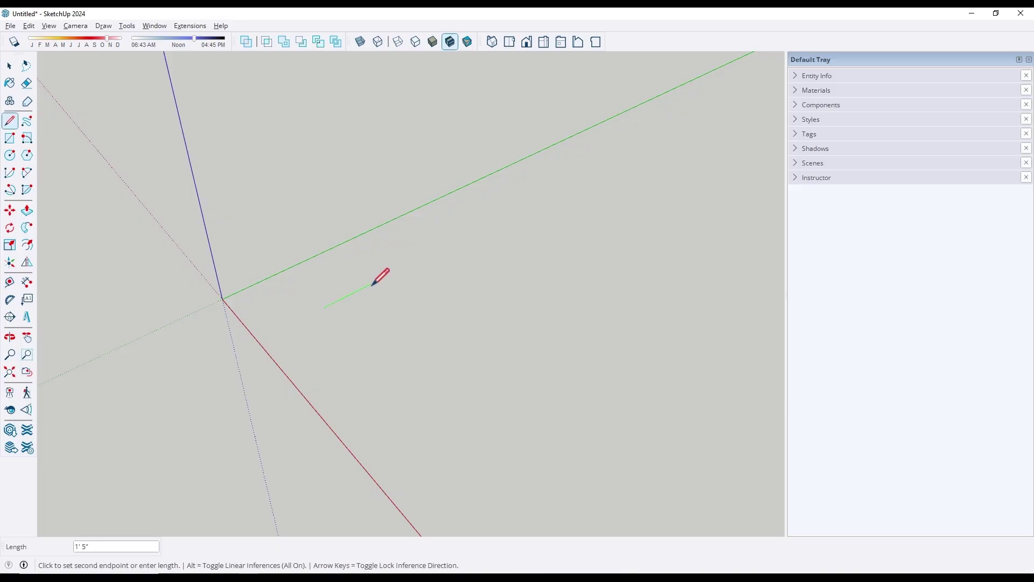
{"action": "left_click", "coordinate": [464, 237]}
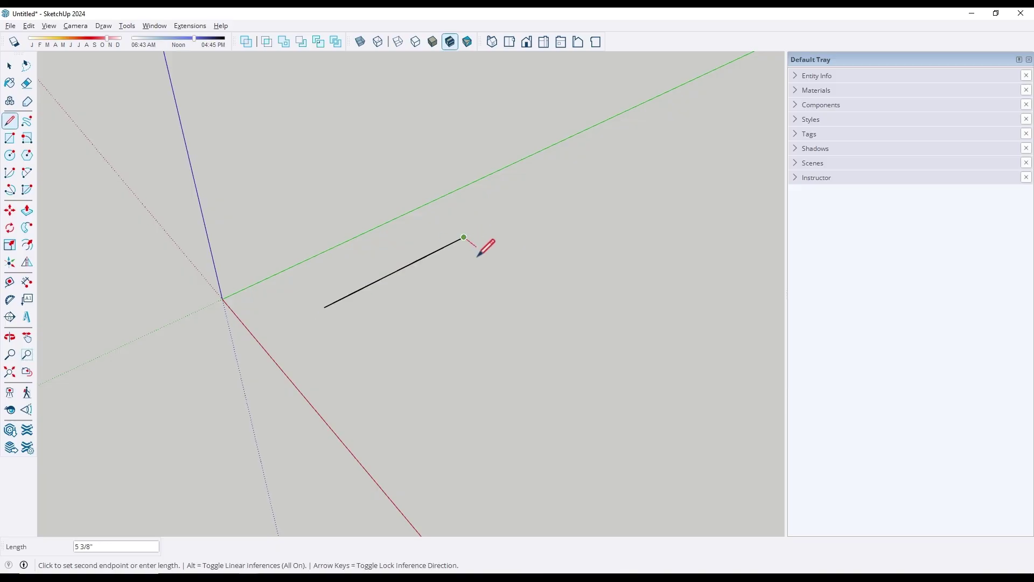
{"action": "left_click", "coordinate": [579, 327]}
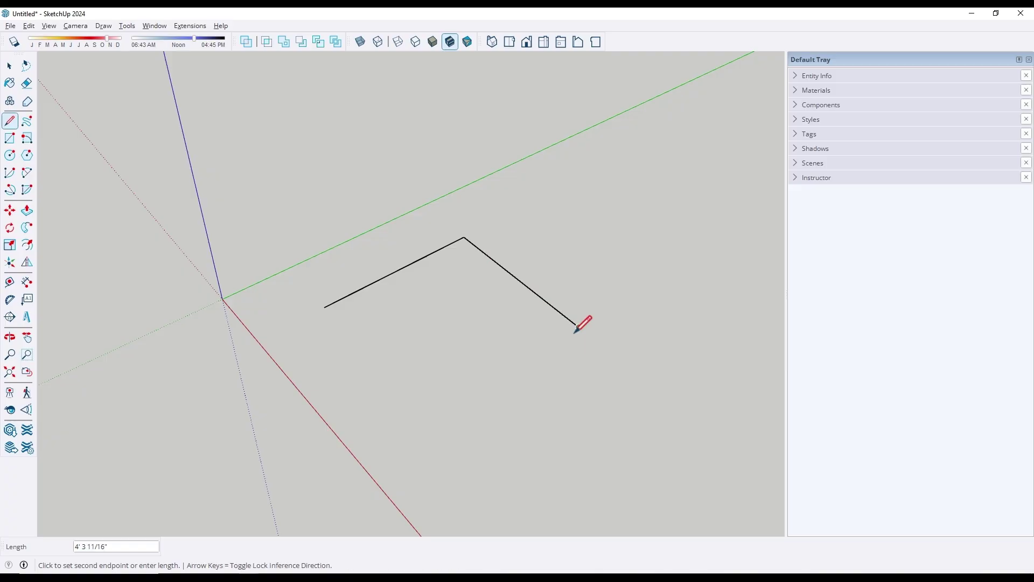
{"action": "left_click", "coordinate": [432, 418]}
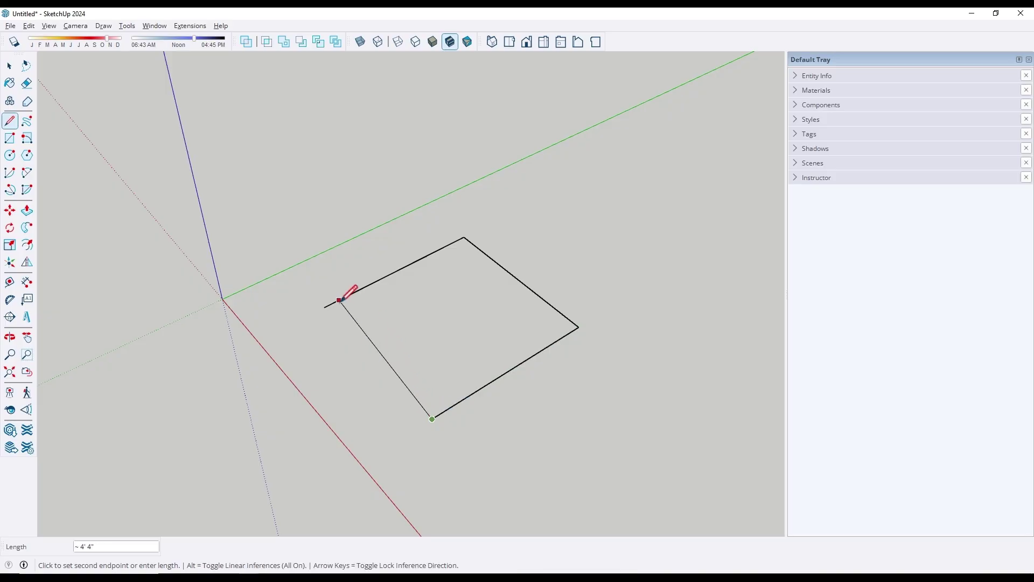
{"action": "left_click", "coordinate": [323, 307]}
Examine the four-sided face from several angles and distances, selecting the face and clearing the selection.
{"action": "mouse_move", "coordinate": [435, 327]}
{"action": "middle_mouse_down"}
{"action": "mouse_move", "coordinate": [503, 434]}
{"action": "mouse_move", "coordinate": [593, 474]}
{"action": "mouse_move", "coordinate": [349, 323]}
{"action": "mouse_move", "coordinate": [428, 392]}
{"action": "mouse_move", "coordinate": [446, 444]}
{"action": "middle_mouse_up"}
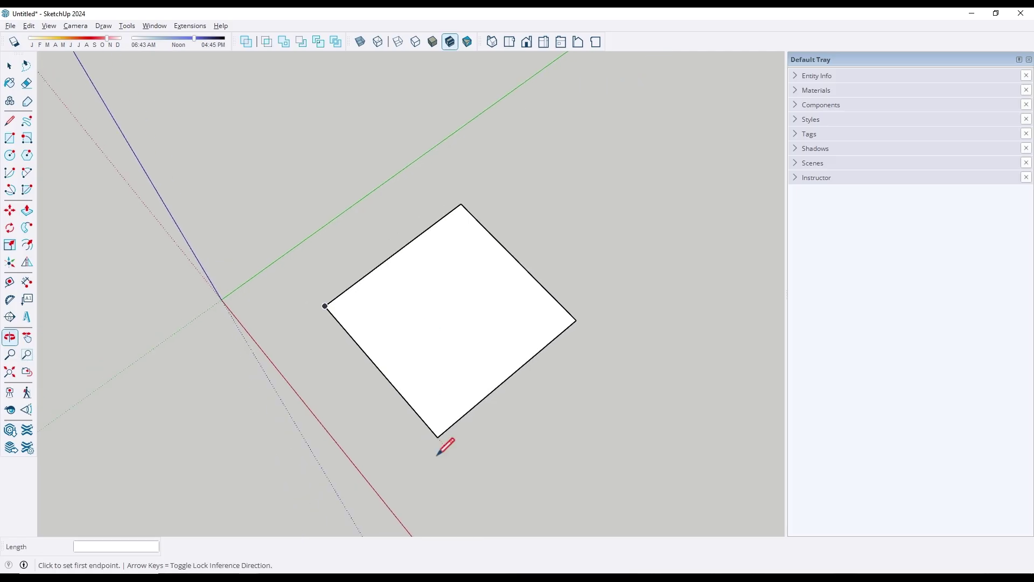
{"action": "middle_click_drag", "start_coordinate": [484, 291], "coordinate": [305, 225]}
{"action": "scroll", "coordinate": [347, 291], "scroll_direction": "up", "scroll_amount": 3}
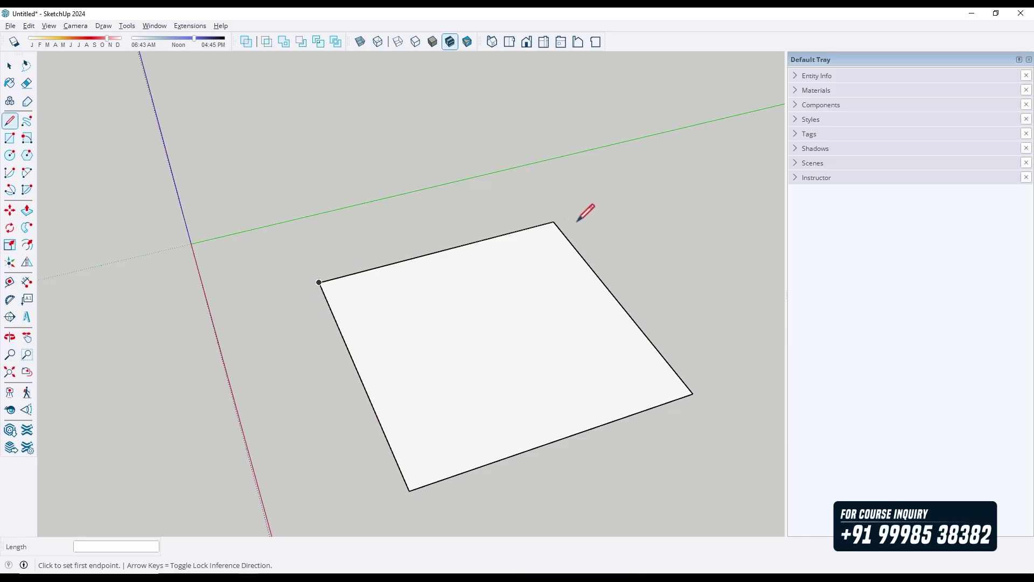
{"action": "scroll", "coordinate": [608, 270], "scroll_direction": "down", "scroll_amount": 2}
{"action": "key", "text": "space"}
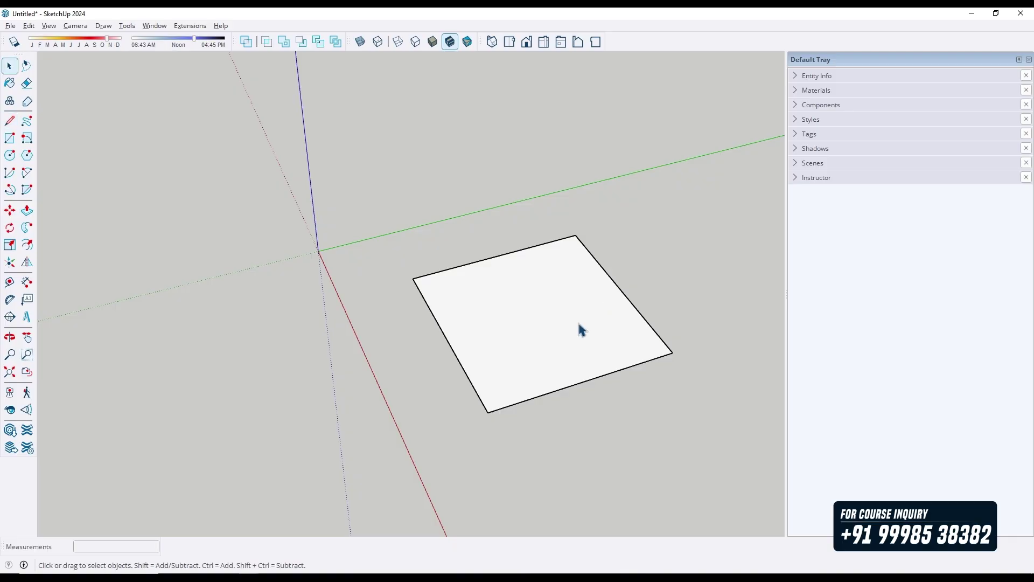
{"action": "left_click", "coordinate": [577, 320]}
{"action": "scroll", "coordinate": [653, 373], "scroll_direction": "up", "scroll_amount": 2}
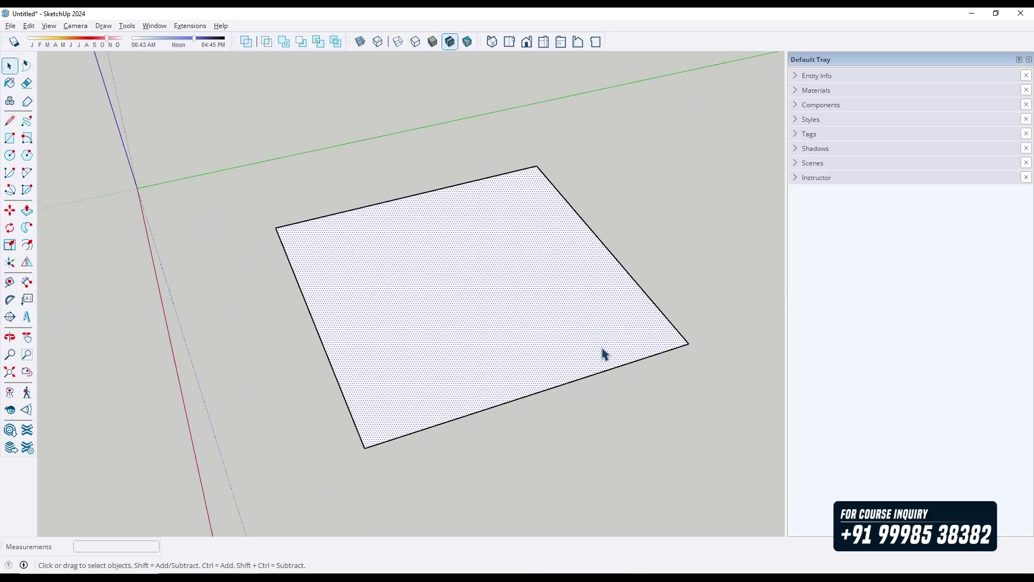
{"action": "middle_click_drag", "start_coordinate": [600, 351], "coordinate": [480, 321]}
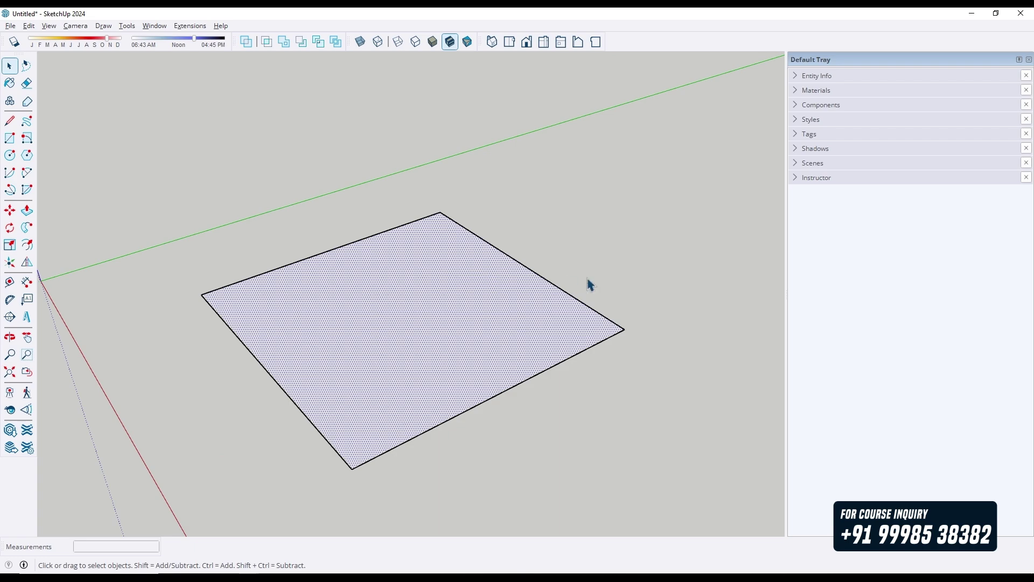
{"action": "middle_click_drag", "start_coordinate": [591, 284], "coordinate": [549, 309]}
{"action": "left_click", "coordinate": [605, 299]}
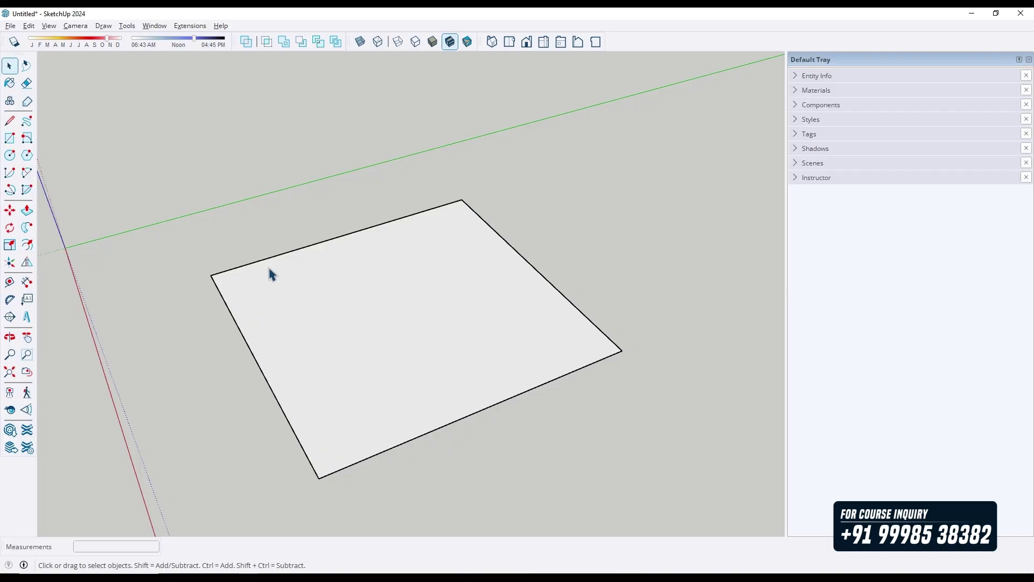
Draw a vertical line up from the face's far corner and a sloped line about 5' long to the adjacent corner nearest the origin.
{"action": "key", "text": "l"}
{"action": "left_click", "coordinate": [463, 199]}
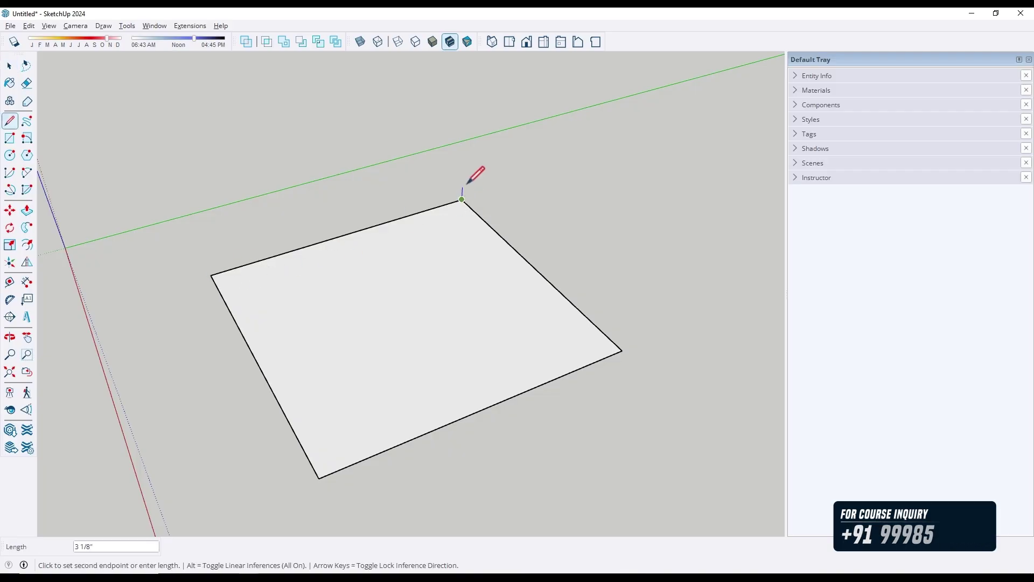
{"action": "left_click", "coordinate": [467, 88]}
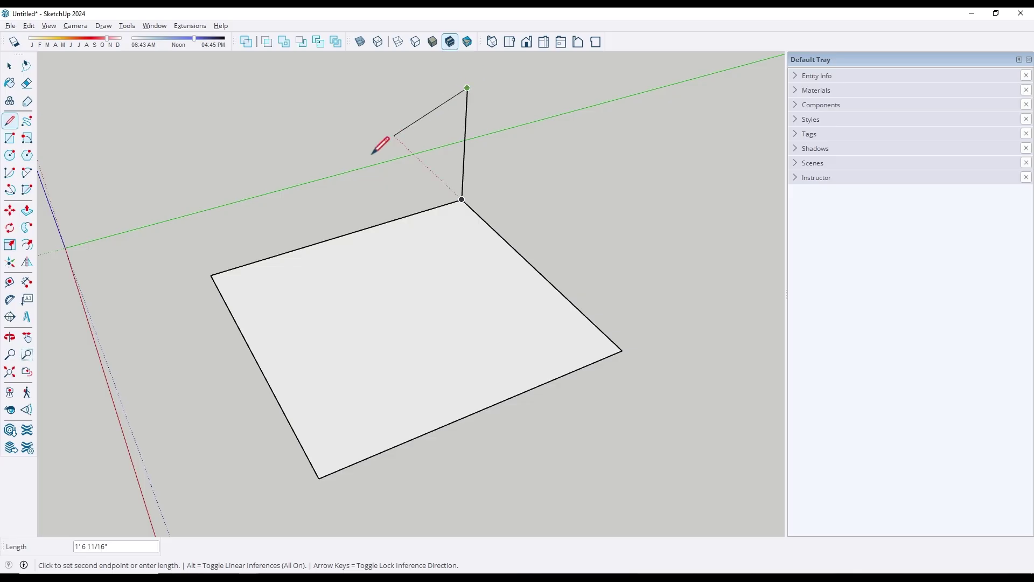
{"action": "left_click", "coordinate": [211, 276]}
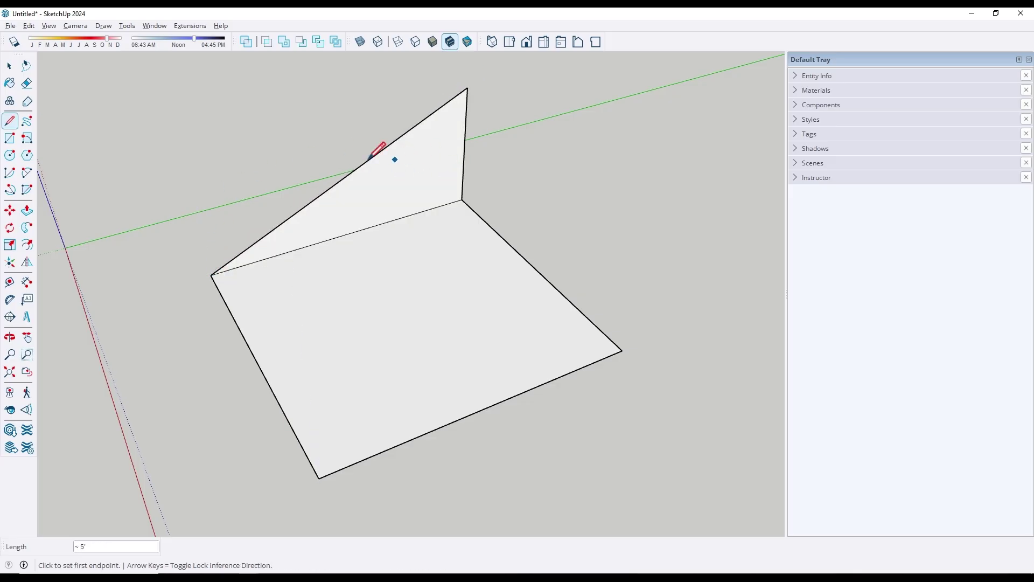
Join the triangle's apex to the base's other adjacent corner with a line about 4' 9 1/2" long, forming a second upright triangle.
{"action": "mouse_move", "coordinate": [429, 167]}
{"action": "middle_mouse_down"}
{"action": "mouse_move", "coordinate": [439, 157]}
{"action": "mouse_move", "coordinate": [404, 97]}
{"action": "middle_mouse_up"}
{"action": "left_click", "coordinate": [392, 109]}
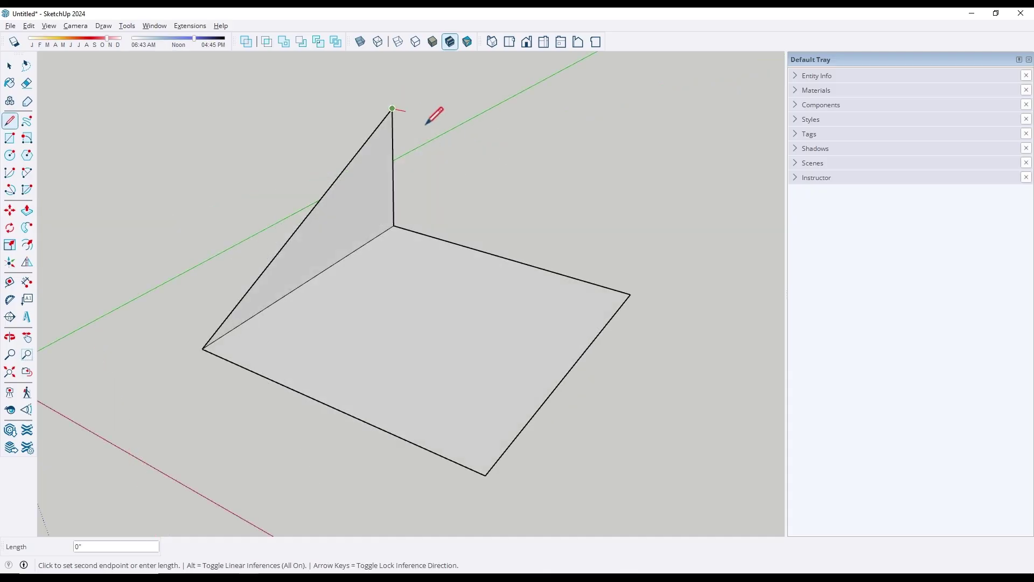
{"action": "left_click", "coordinate": [630, 295]}
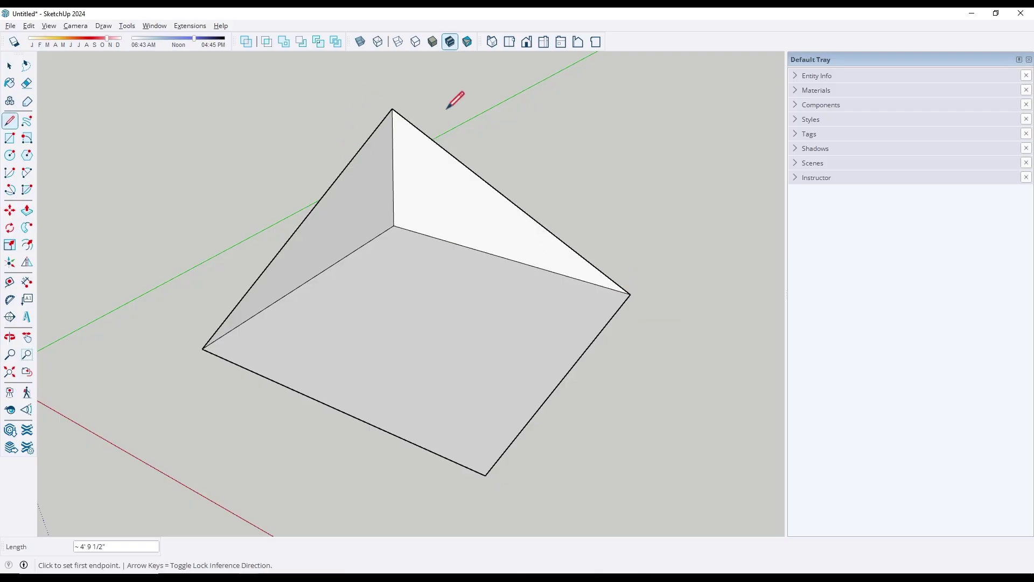
Close the solid into a wedge: raise a vertical line at the base corner nearest the origin, then join its top to the apex and the open front corner.
{"action": "left_click", "coordinate": [202, 349]}
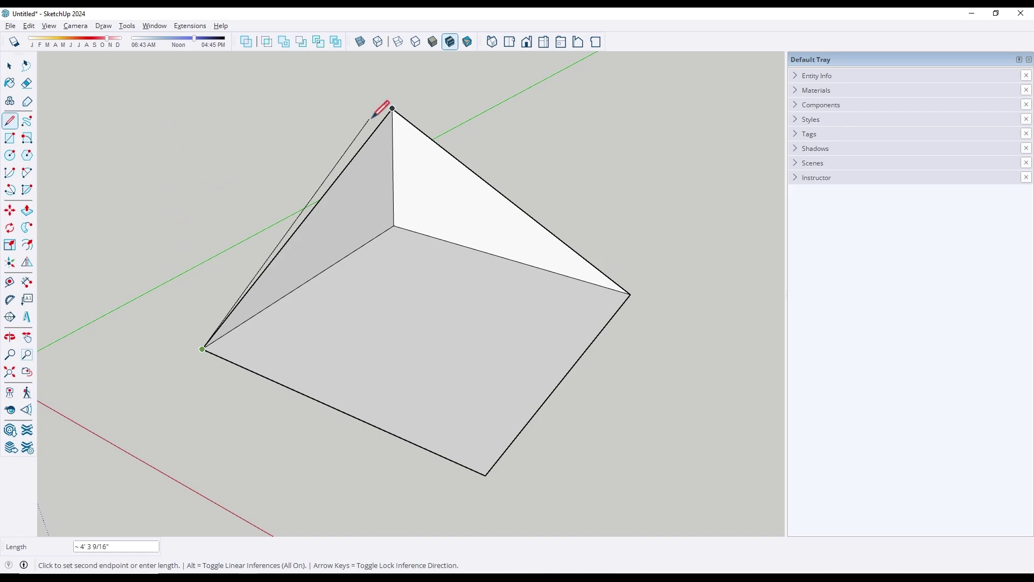
{"action": "left_click", "coordinate": [178, 204]}
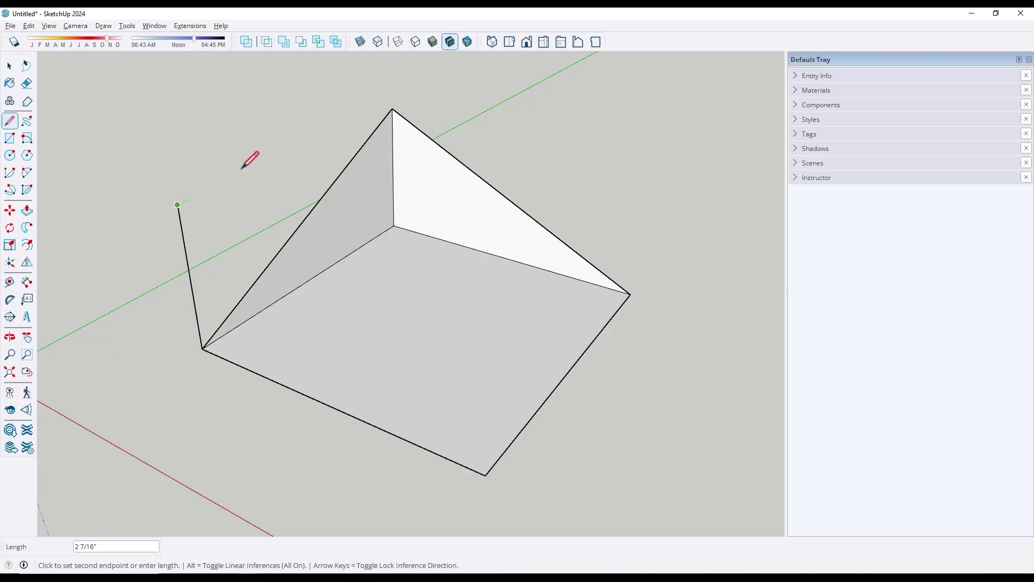
{"action": "left_click", "coordinate": [393, 108]}
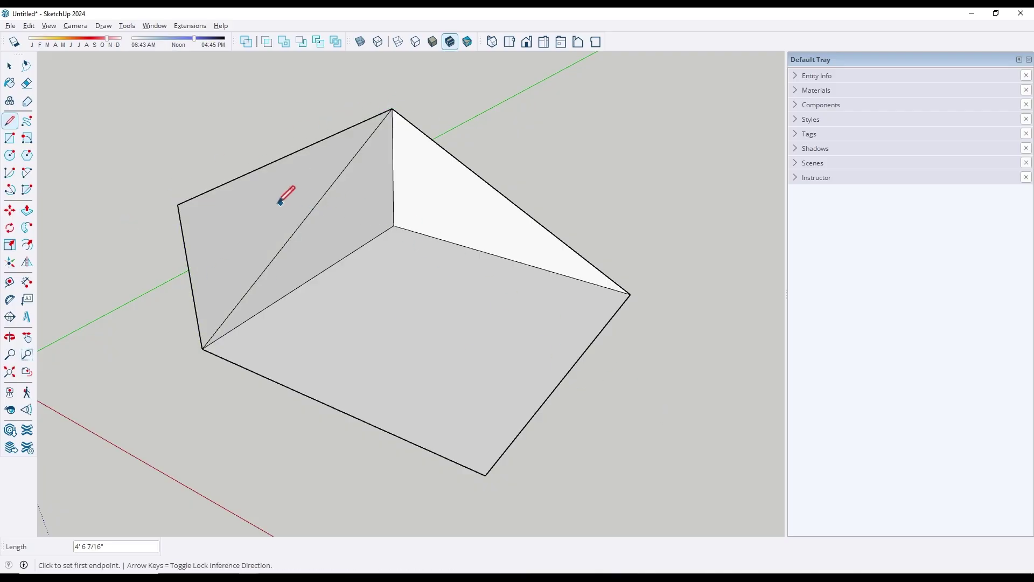
{"action": "left_click", "coordinate": [177, 205]}
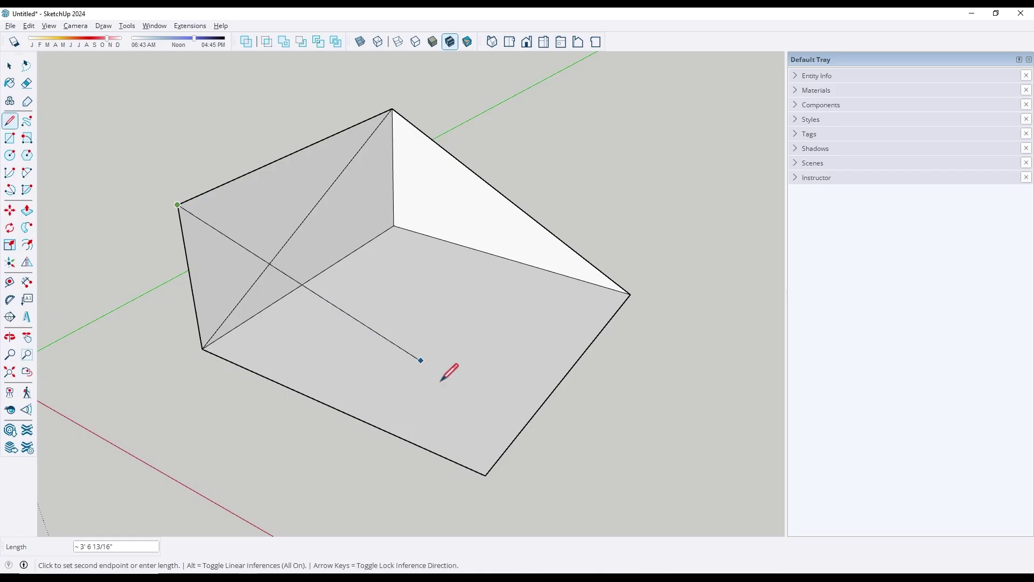
{"action": "left_click", "coordinate": [485, 476]}
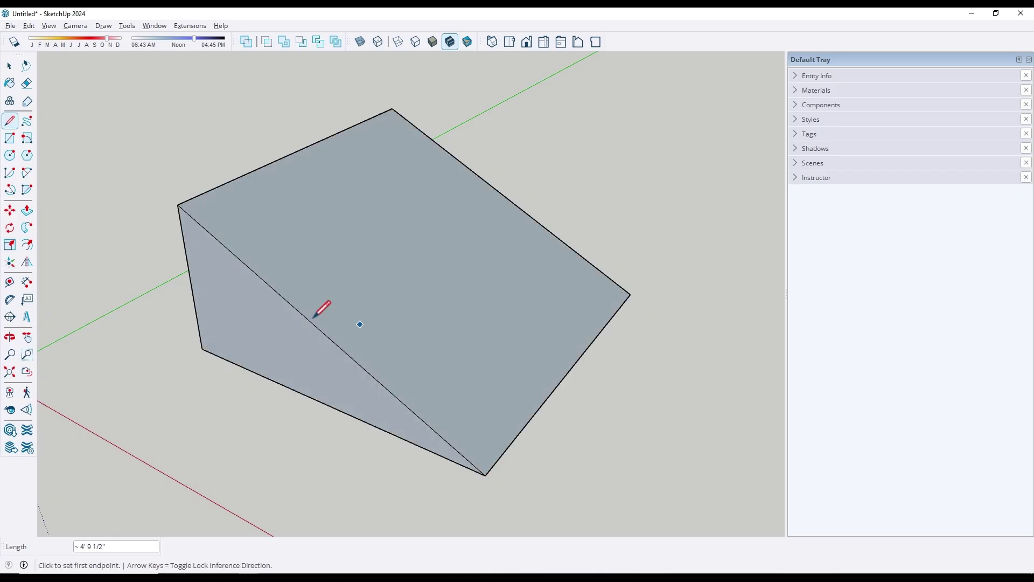
Examine the finished wedge from all sides by orbiting around it with the Orbit tool.
{"action": "mouse_move", "coordinate": [314, 317]}
{"action": "middle_mouse_down"}
{"action": "mouse_move", "coordinate": [425, 288]}
{"action": "mouse_move", "coordinate": [746, 247]}
{"action": "mouse_move", "coordinate": [361, 293]}
{"action": "mouse_move", "coordinate": [518, 263]}
{"action": "mouse_move", "coordinate": [347, 302]}
{"action": "mouse_move", "coordinate": [260, 249]}
{"action": "middle_mouse_up"}
{"action": "key", "text": "o"}
{"action": "left_click_drag", "start_coordinate": [596, 203], "coordinate": [457, 213]}
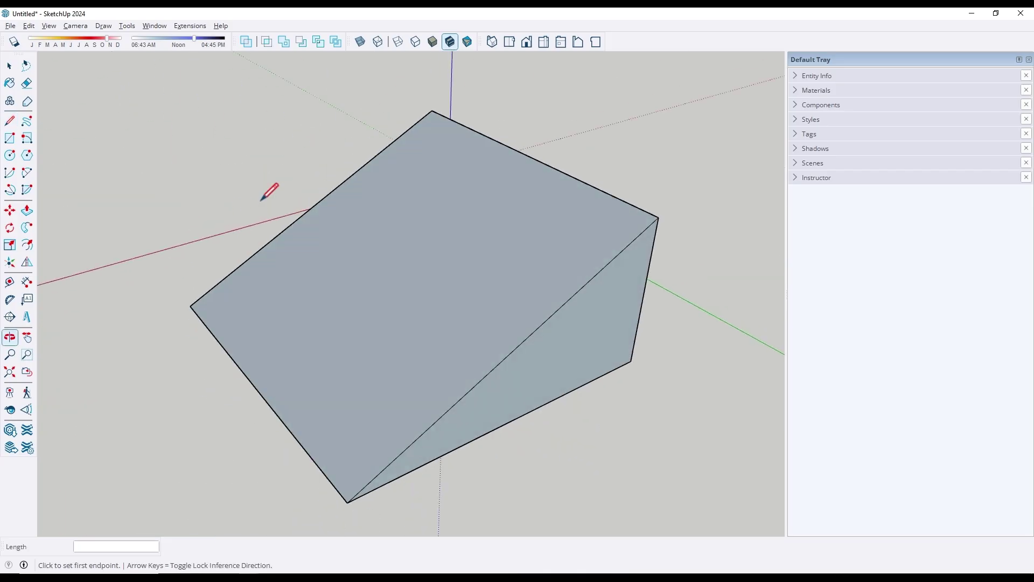
{"action": "key", "text": "o"}
{"action": "mouse_move", "coordinate": [704, 201]}
{"action": "left_mouse_down"}
{"action": "mouse_move", "coordinate": [377, 173]}
{"action": "mouse_move", "coordinate": [327, 126]}
{"action": "mouse_move", "coordinate": [584, 136]}
{"action": "mouse_move", "coordinate": [803, 232]}
{"action": "left_mouse_up"}
{"action": "middle_click_drag", "start_coordinate": [332, 206], "coordinate": [587, 261]}
{"action": "key", "text": "space"}
{"action": "key", "text": "o"}
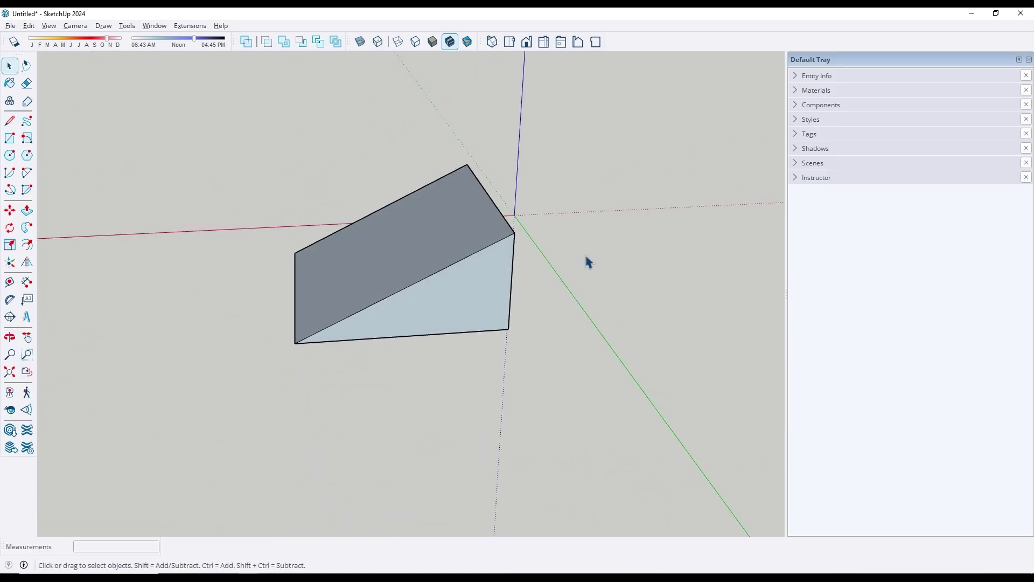
{"action": "left_click_drag", "start_coordinate": [587, 261], "coordinate": [452, 291]}
{"action": "key", "text": "space"}
{"action": "middle_click_drag", "start_coordinate": [453, 291], "coordinate": [408, 410]}
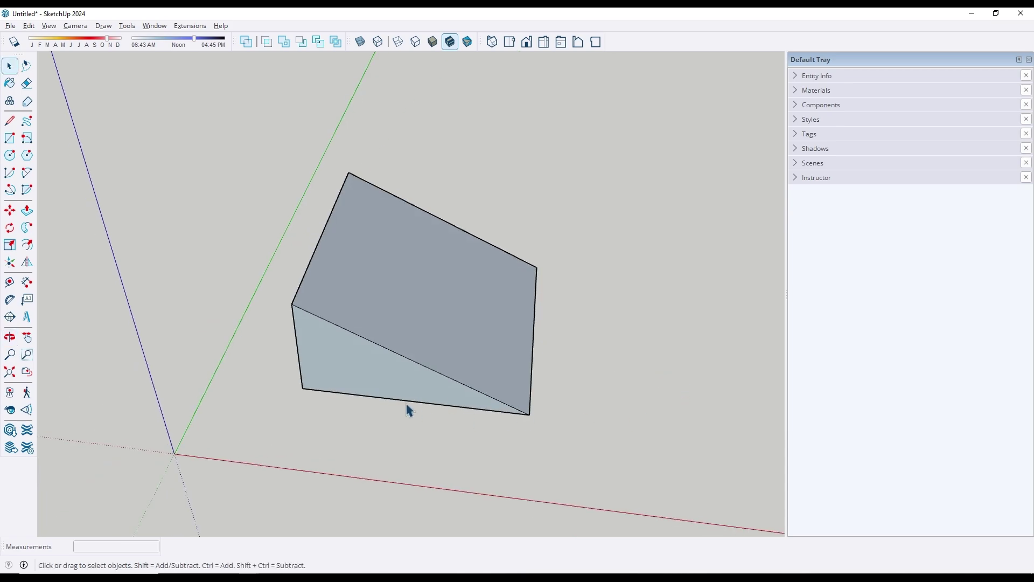
{"action": "middle_click_drag", "start_coordinate": [207, 335], "coordinate": [178, 217]}
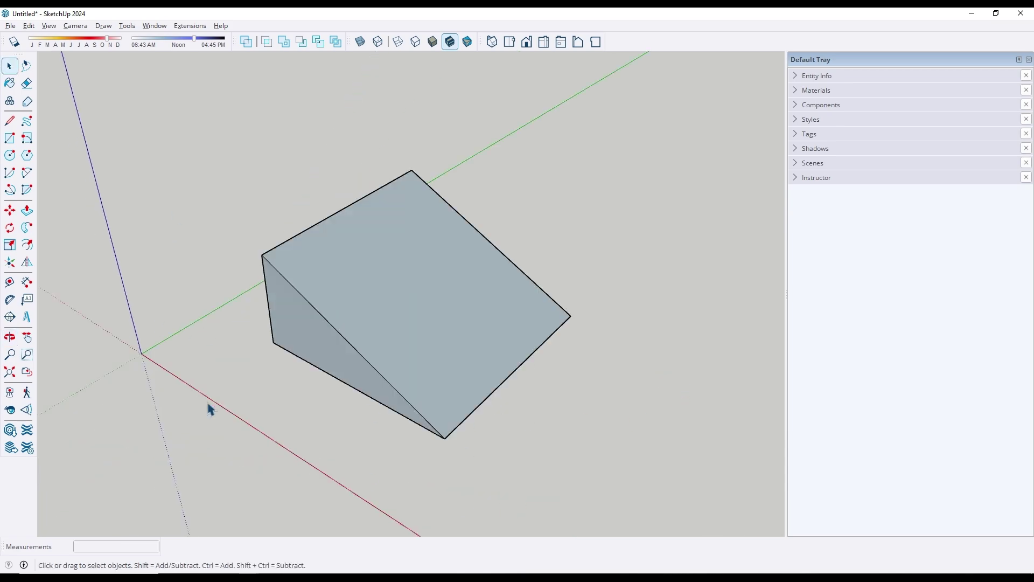
{"action": "left_click", "coordinate": [12, 341]}
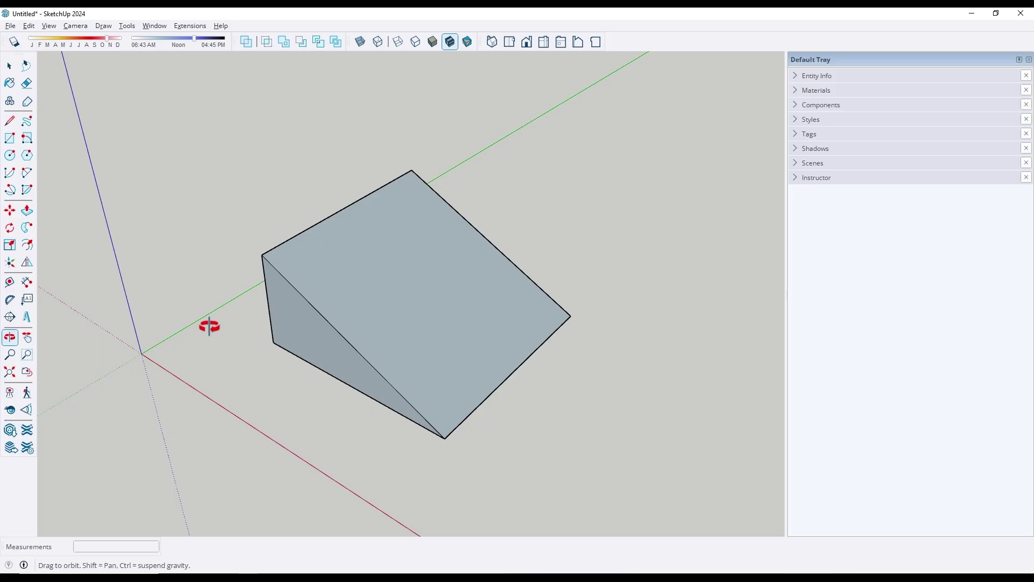
{"action": "key", "text": "space"}
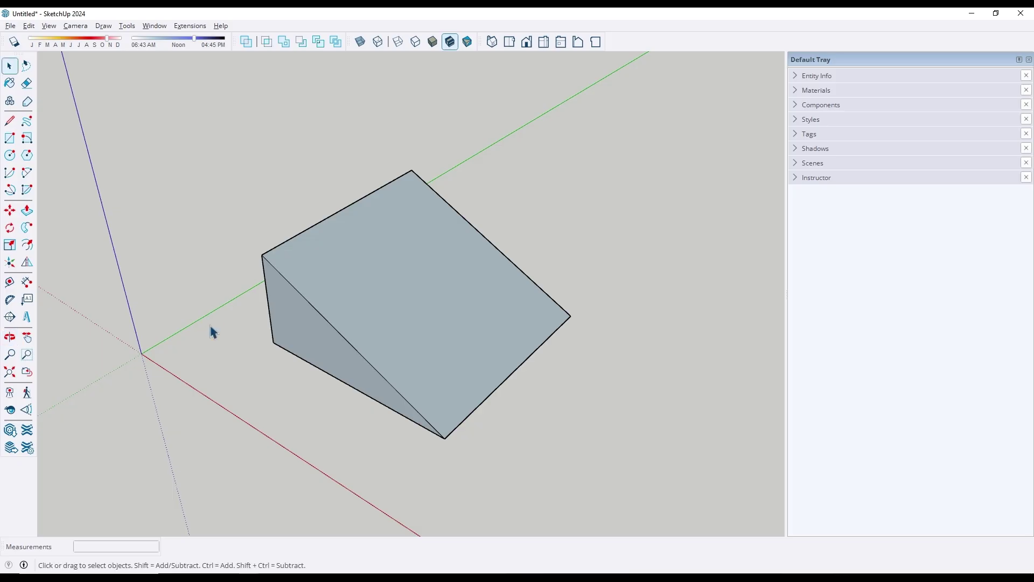
{"action": "key", "text": "o"}
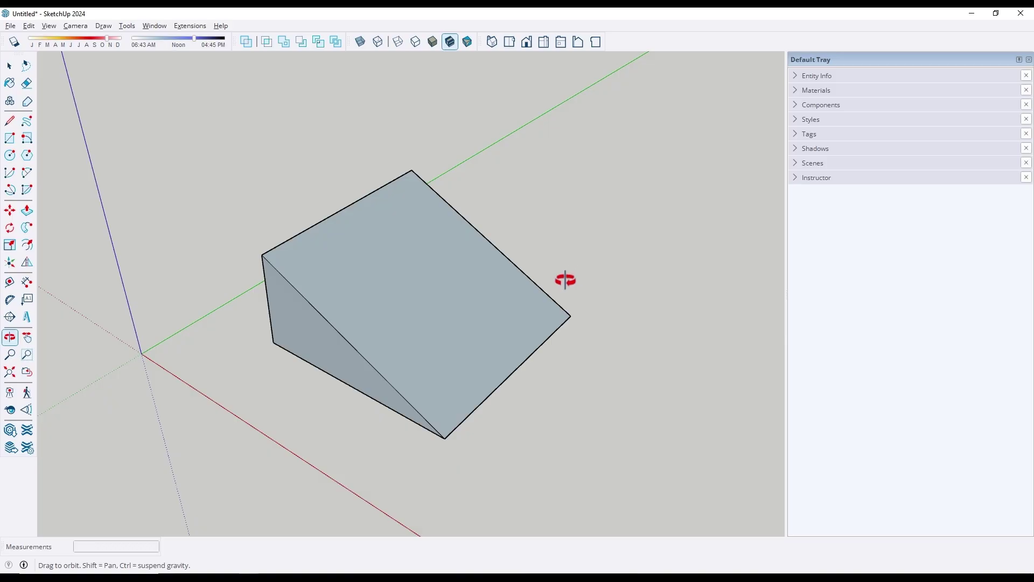
{"action": "left_click_drag", "start_coordinate": [584, 258], "coordinate": [539, 365]}
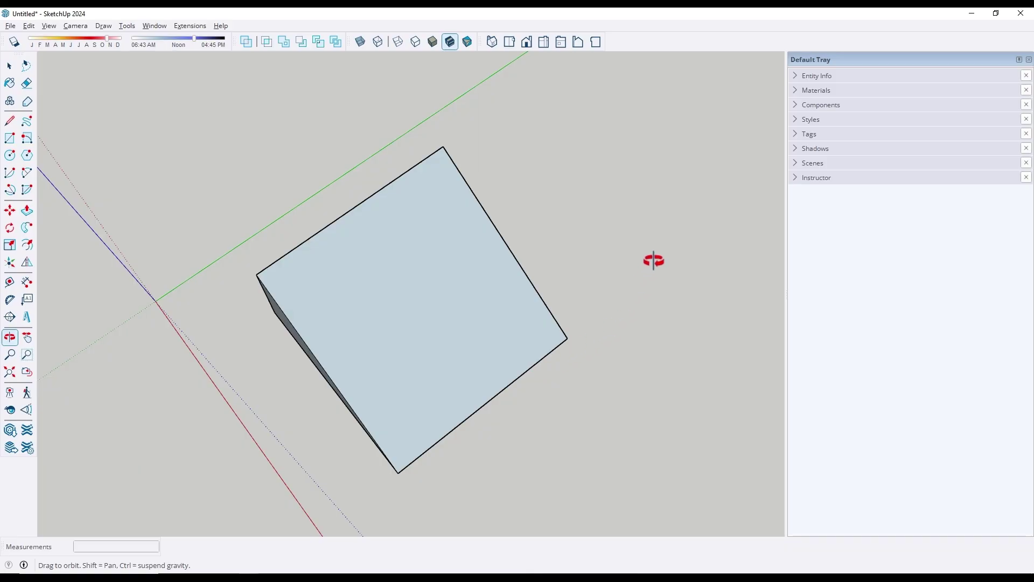
Inspect the wedge's underside, sloped face and triangular sides with further orbiting, ending on a raised view of the slope.
{"action": "left_click_drag", "start_coordinate": [653, 259], "coordinate": [180, 201]}
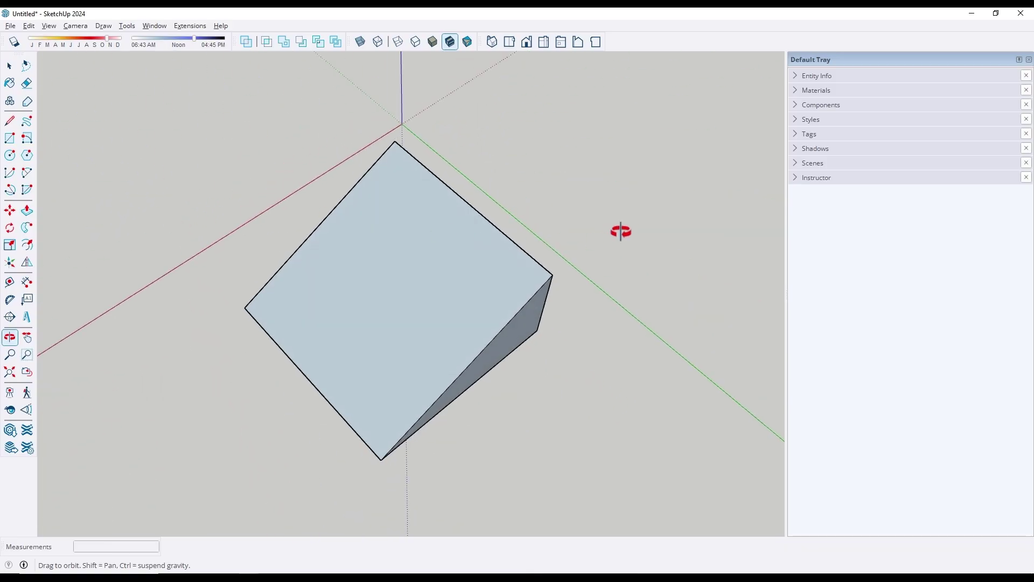
{"action": "left_click_drag", "start_coordinate": [691, 247], "coordinate": [682, 139]}
{"action": "left_click_drag", "start_coordinate": [374, 335], "coordinate": [689, 198]}
{"action": "left_click_drag", "start_coordinate": [303, 235], "coordinate": [560, 396]}
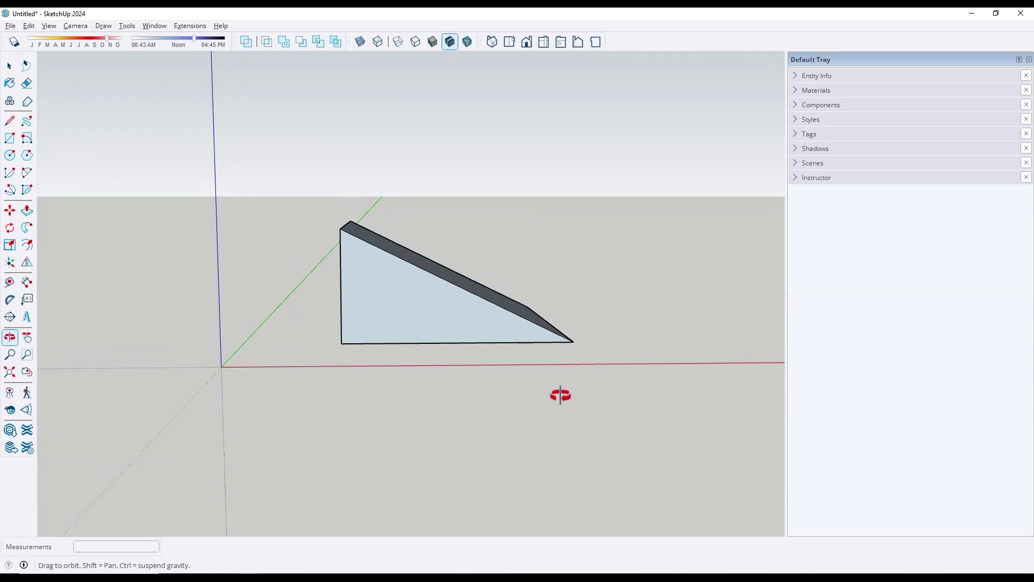
{"action": "left_click_drag", "start_coordinate": [301, 286], "coordinate": [166, 387]}
{"action": "left_click_drag", "start_coordinate": [600, 248], "coordinate": [242, 305]}
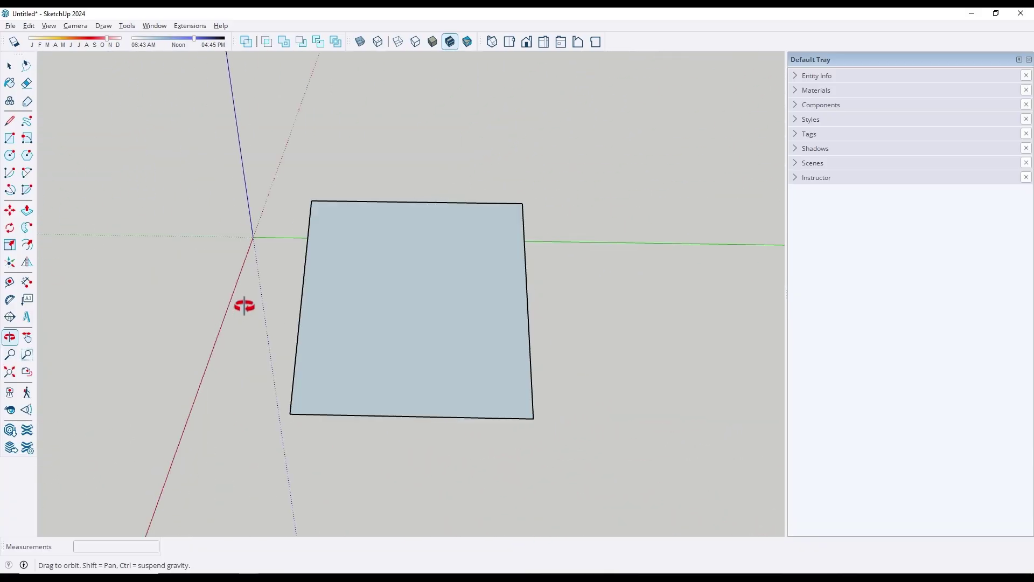
{"action": "left_click_drag", "start_coordinate": [575, 307], "coordinate": [173, 257]}
{"action": "left_click_drag", "start_coordinate": [565, 240], "coordinate": [523, 202]}
{"action": "key", "text": "space"}
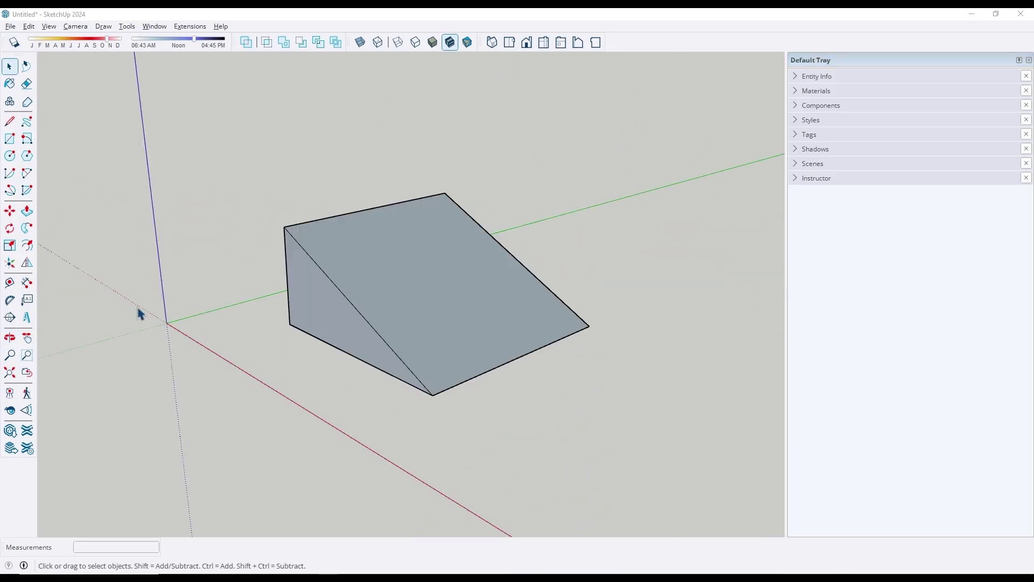
Shift the view of the wedge back and forth across the drawing area with the Pan tool.
{"action": "left_click", "coordinate": [27, 339]}
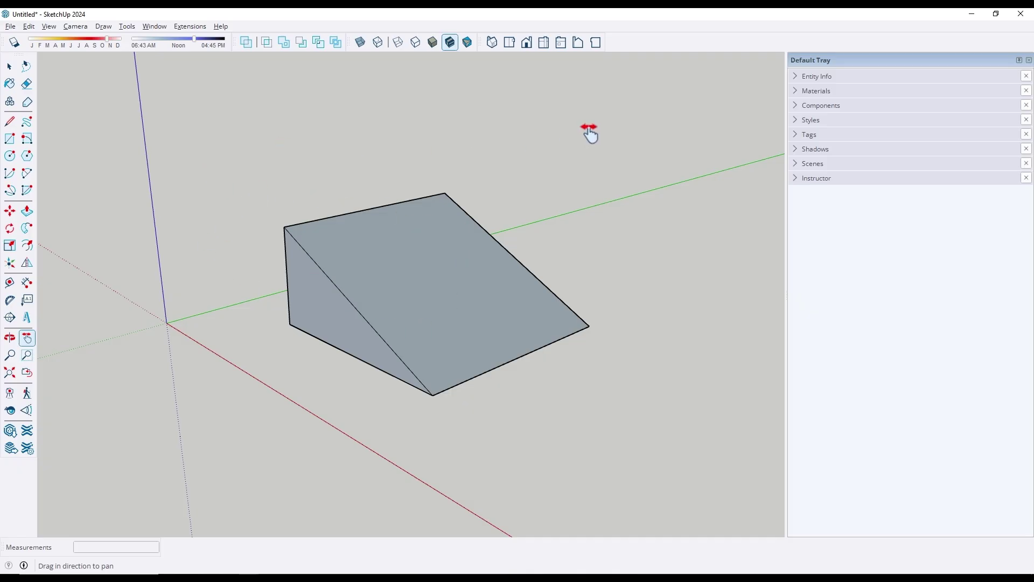
{"action": "mouse_move", "coordinate": [475, 303]}
{"action": "left_mouse_down"}
{"action": "mouse_move", "coordinate": [405, 283]}
{"action": "mouse_move", "coordinate": [510, 219]}
{"action": "mouse_move", "coordinate": [378, 212]}
{"action": "mouse_move", "coordinate": [480, 307]}
{"action": "left_mouse_up"}
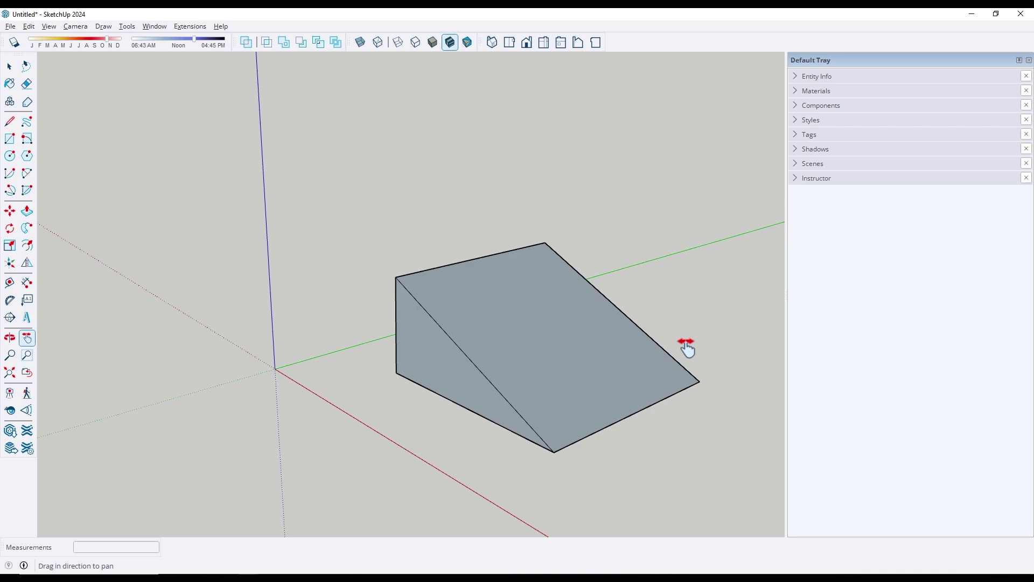
{"action": "left_click_drag", "start_coordinate": [231, 398], "coordinate": [95, 340]}
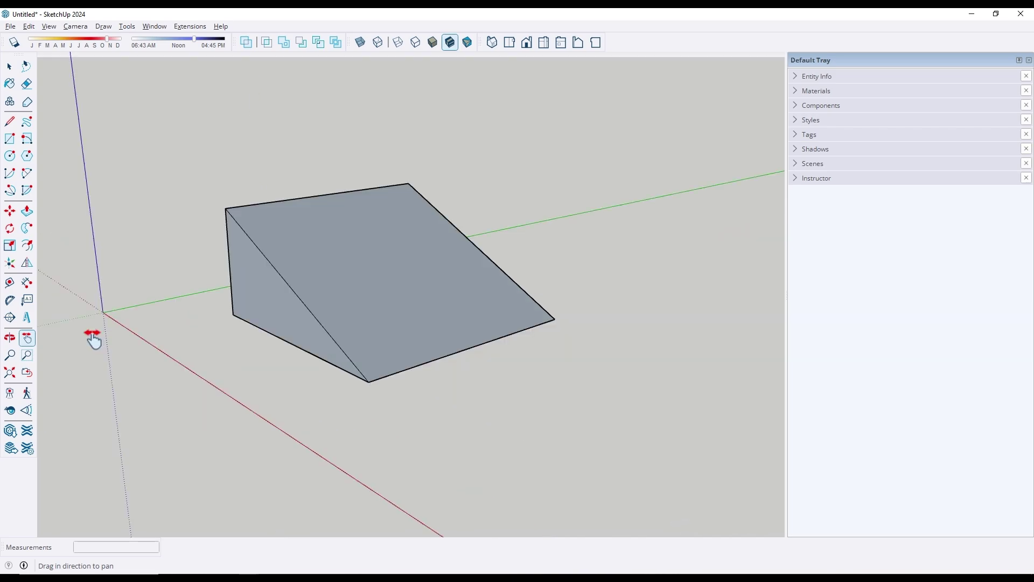
Bring the wedge closer and farther away with the Zoom tool, ending on a more distant view.
{"action": "left_click", "coordinate": [10, 357]}
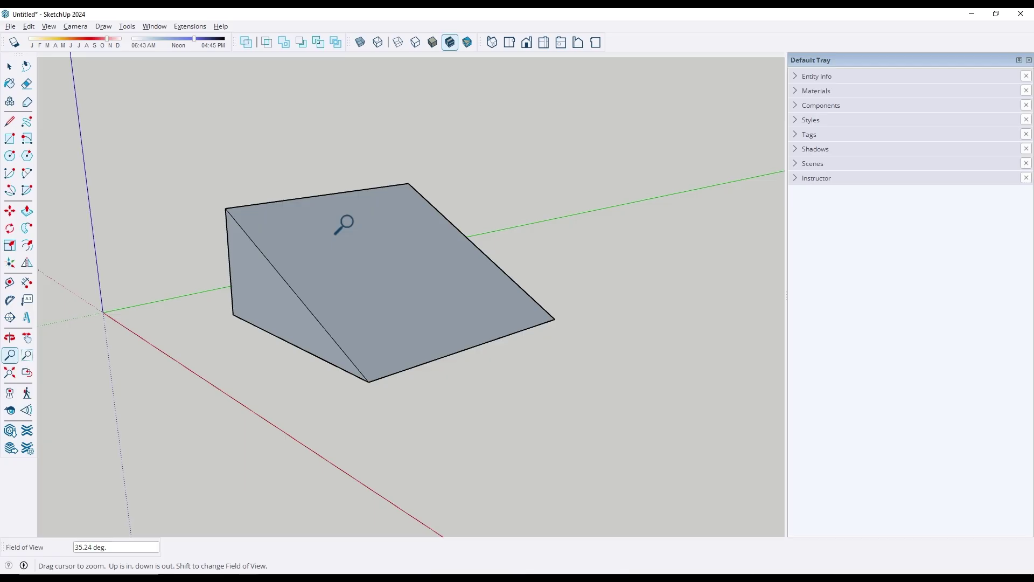
{"action": "left_click_drag", "start_coordinate": [344, 225], "coordinate": [383, 208]}
{"action": "left_click_drag", "start_coordinate": [389, 303], "coordinate": [463, 397]}
{"action": "left_click_drag", "start_coordinate": [366, 202], "coordinate": [397, 307]}
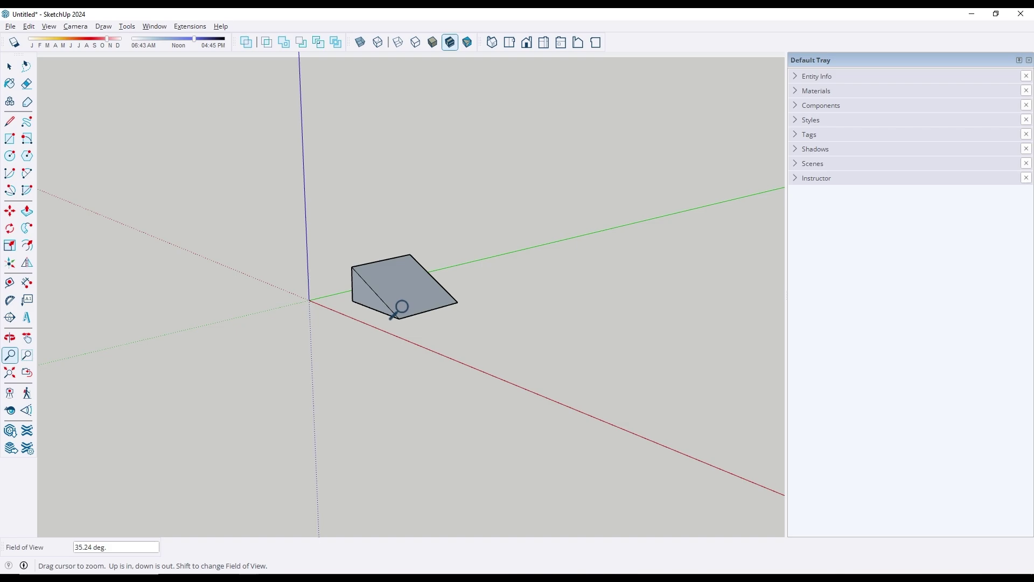
Narrow the camera's field of view to about 9.95 degrees with the Zoom tool.
{"action": "left_click_drag", "start_coordinate": [398, 311], "coordinate": [341, 137], "text": "shift"}
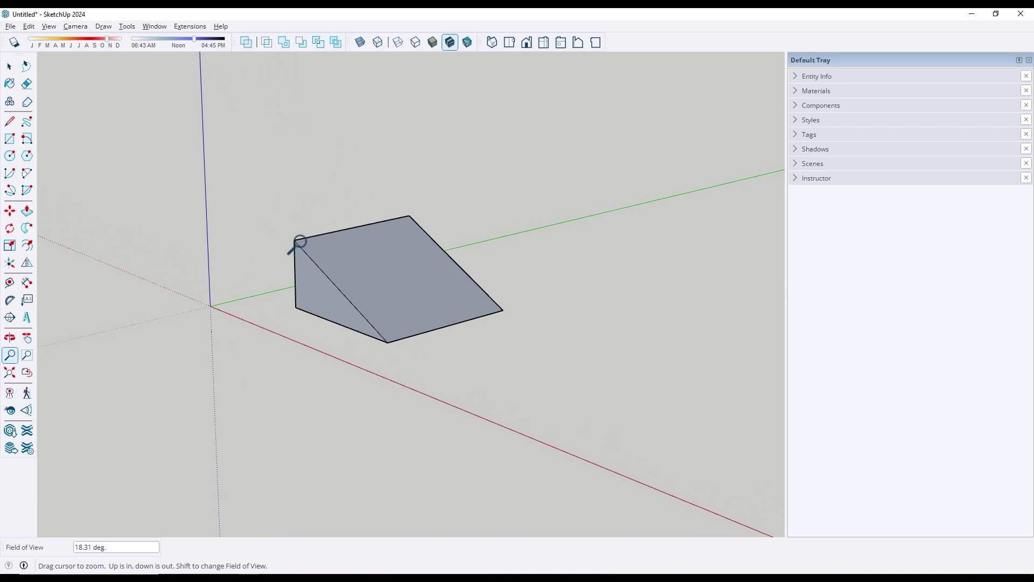
{"action": "left_click_drag", "start_coordinate": [381, 342], "coordinate": [356, 211], "text": "shift"}
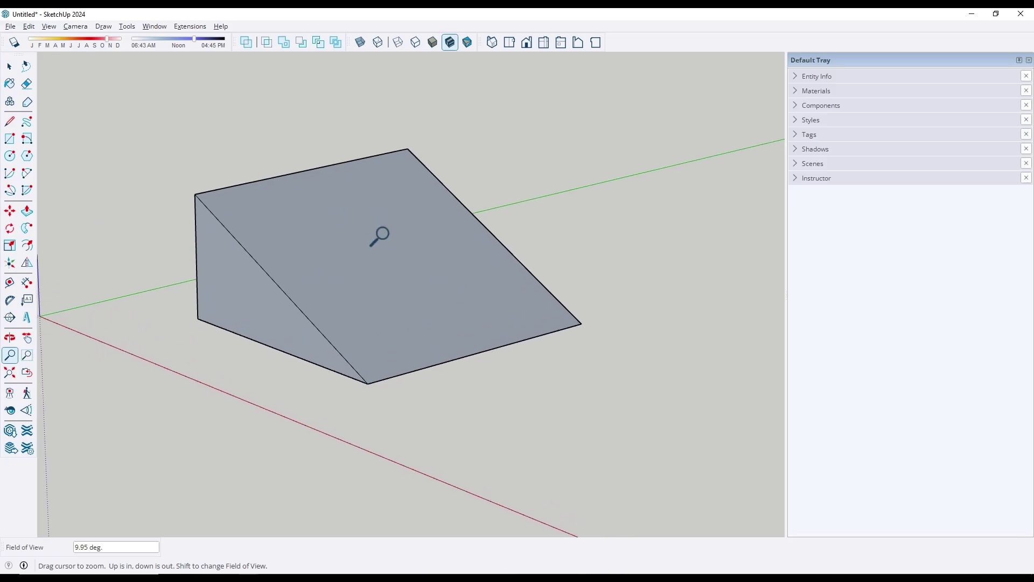
{"action": "scroll", "coordinate": [390, 280], "scroll_direction": "down", "scroll_amount": 5}
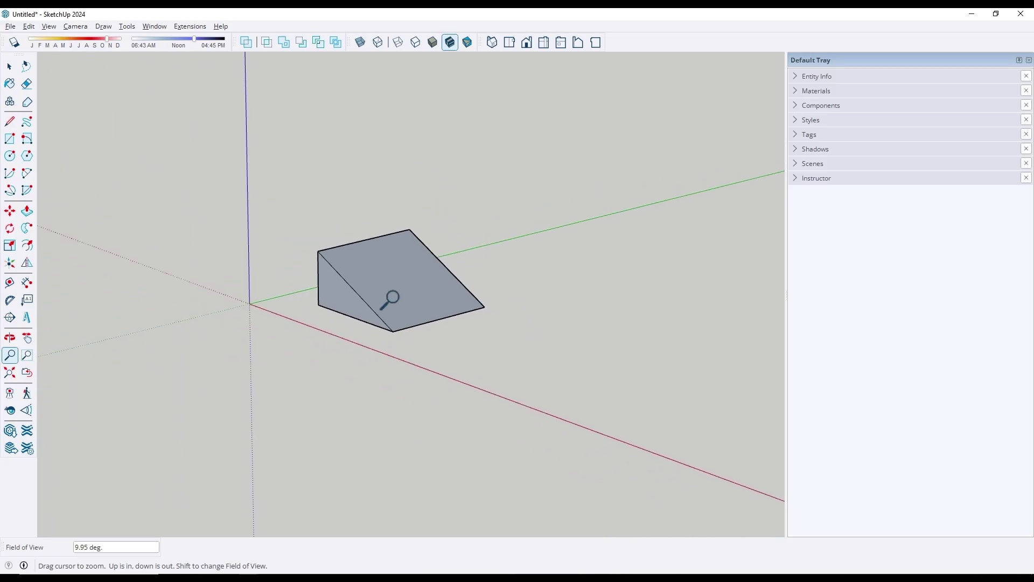
{"action": "scroll", "coordinate": [382, 253], "scroll_direction": "up", "scroll_amount": 3}
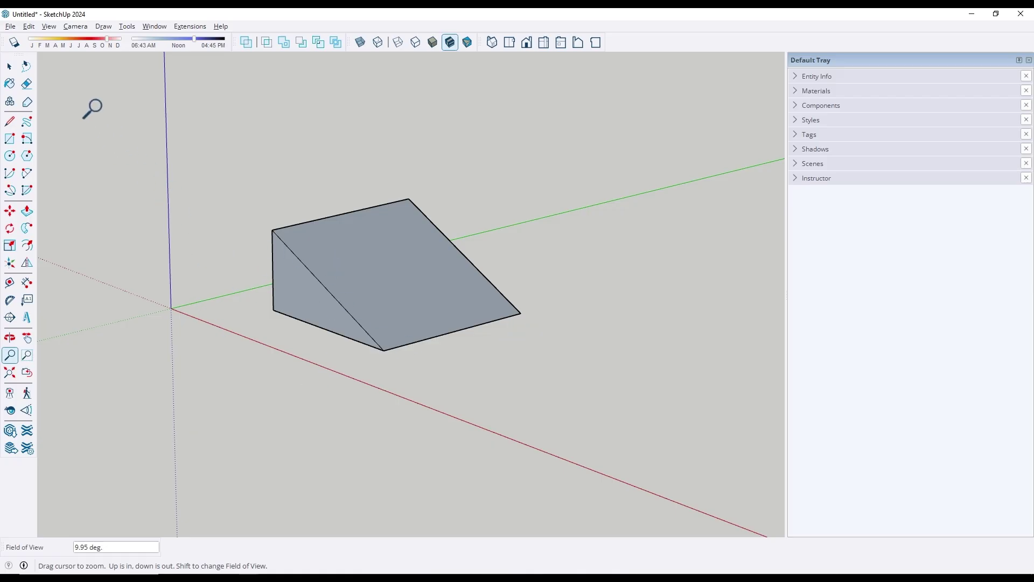
Switch the camera to Parallel Projection and zoom out slightly from the wedge.
{"action": "left_click", "coordinate": [77, 27]}
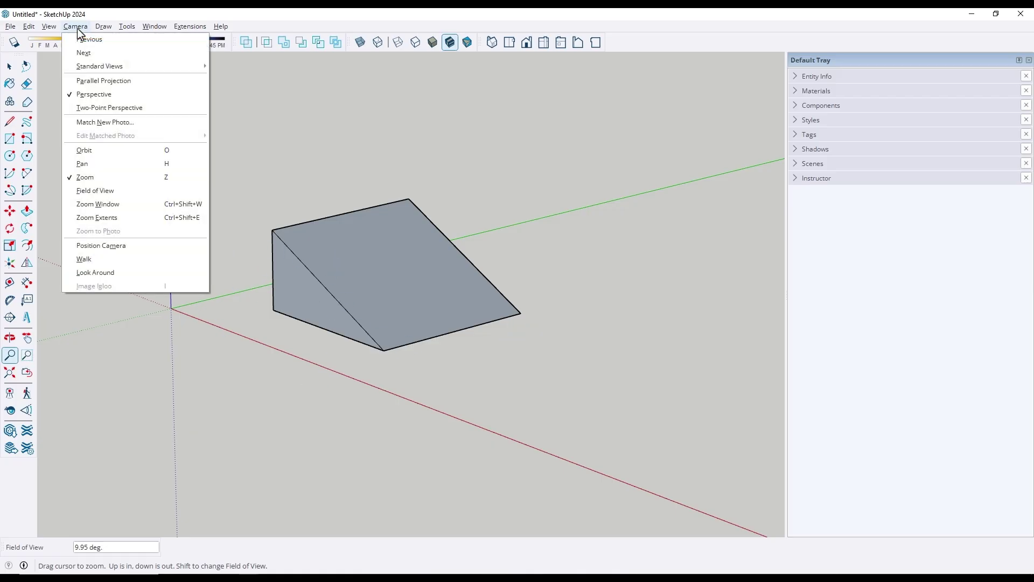
{"action": "left_click", "coordinate": [87, 81]}
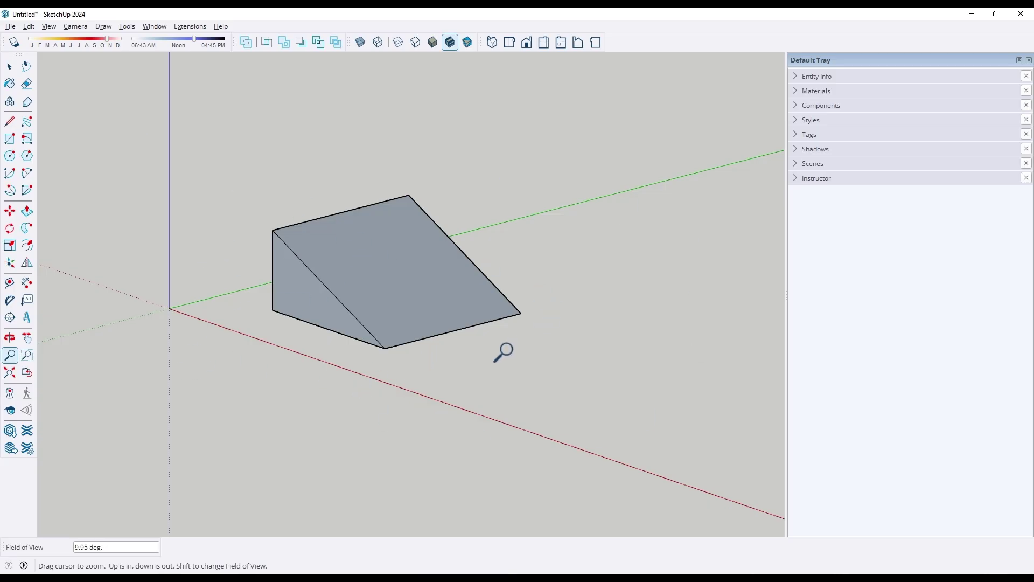
{"action": "left_click_drag", "start_coordinate": [436, 256], "coordinate": [443, 290]}
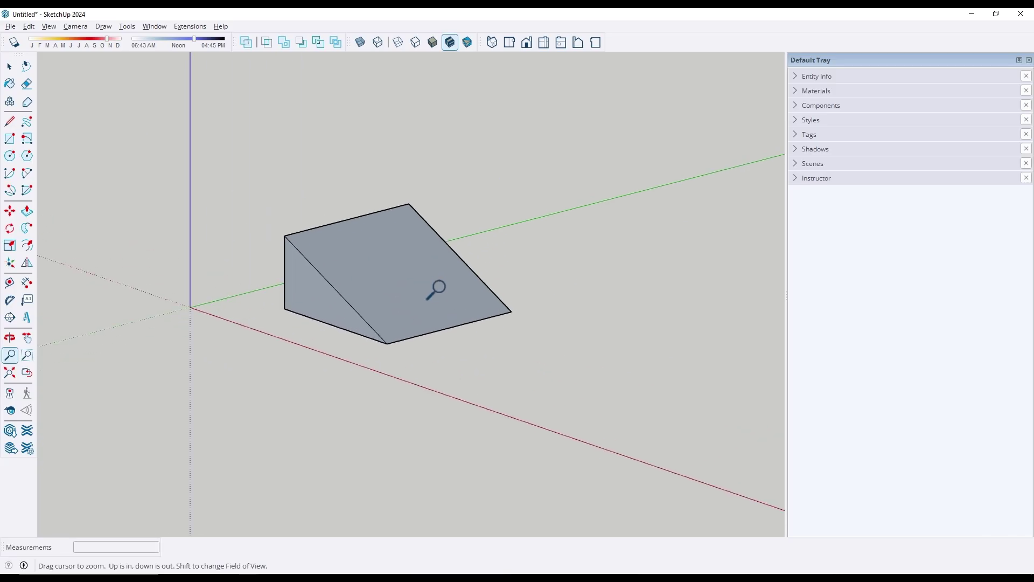
Zoom far out from the wedge, and enlarge it again by framing it with the Zoom Window tool.
{"action": "left_click", "coordinate": [26, 355]}
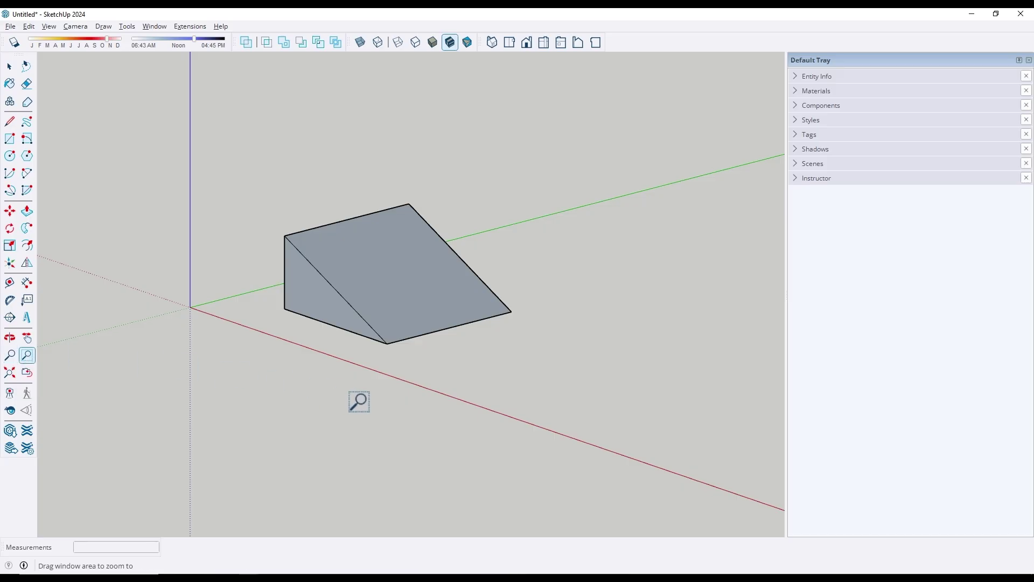
{"action": "scroll", "coordinate": [361, 394], "scroll_direction": "down", "scroll_amount": 3}
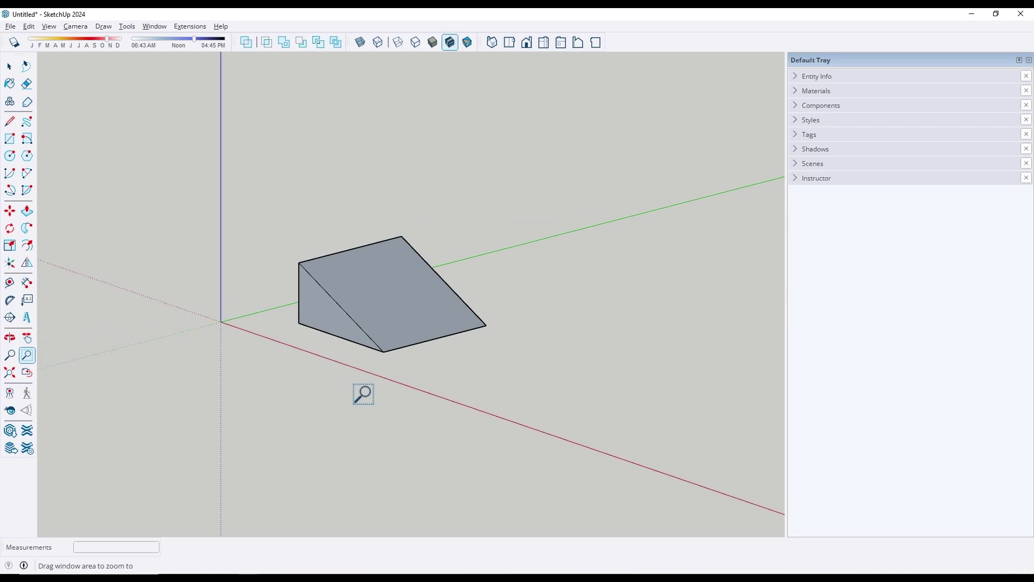
{"action": "scroll", "coordinate": [451, 383], "scroll_direction": "down", "scroll_amount": 3}
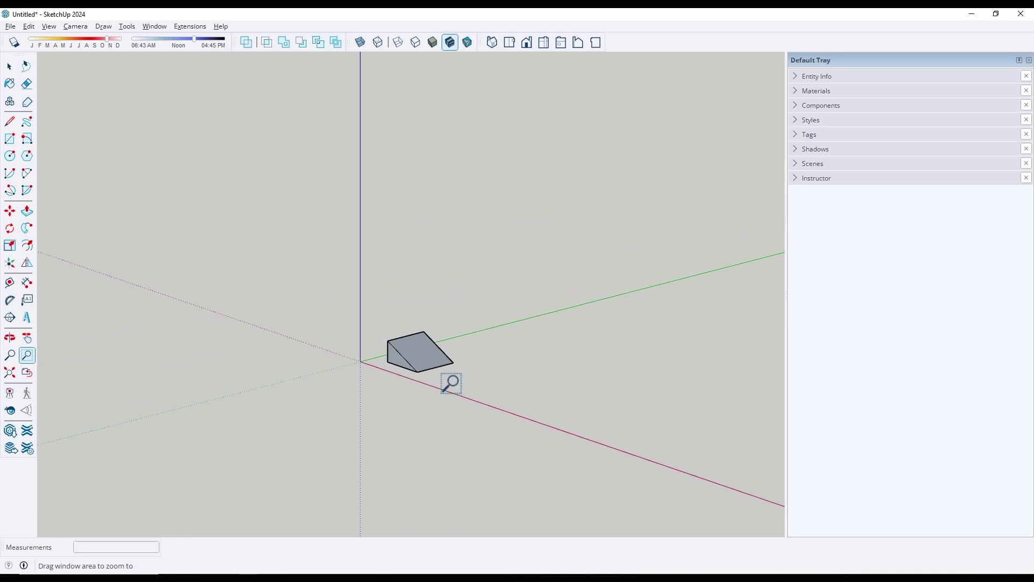
{"action": "scroll", "coordinate": [258, 304], "scroll_direction": "down", "scroll_amount": 3}
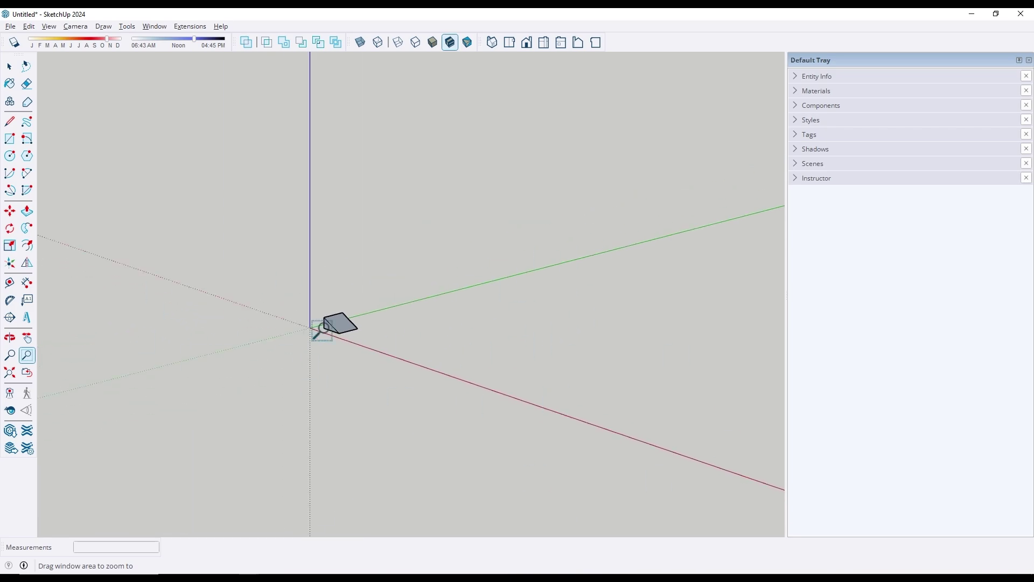
{"action": "left_click_drag", "start_coordinate": [319, 295], "coordinate": [367, 346]}
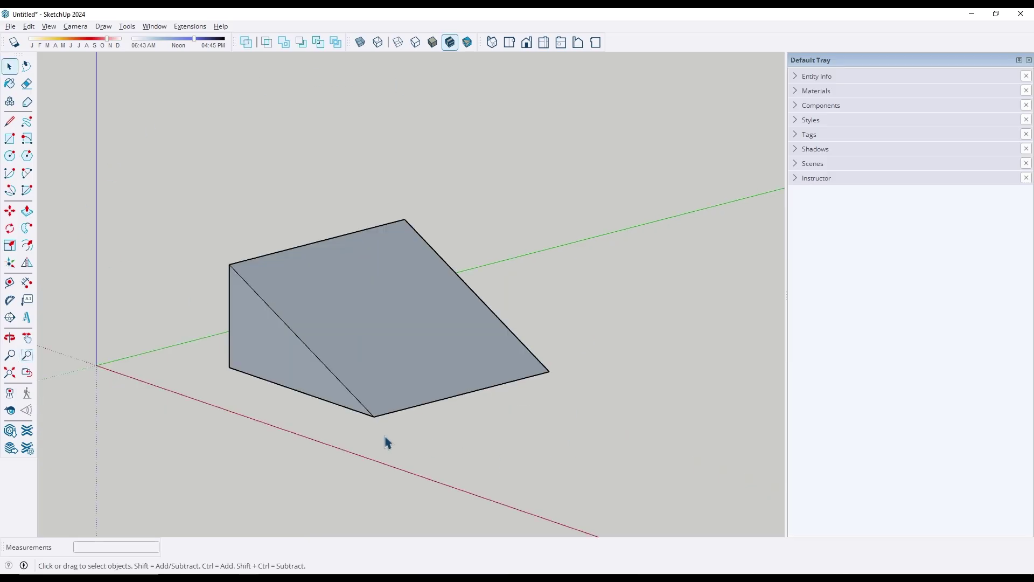
Orbit slightly around the wedge and fit the whole model in view with Zoom Extents.
{"action": "scroll", "coordinate": [410, 431], "scroll_direction": "down", "scroll_amount": 2}
{"action": "middle_click_drag", "start_coordinate": [431, 415], "coordinate": [485, 407]}
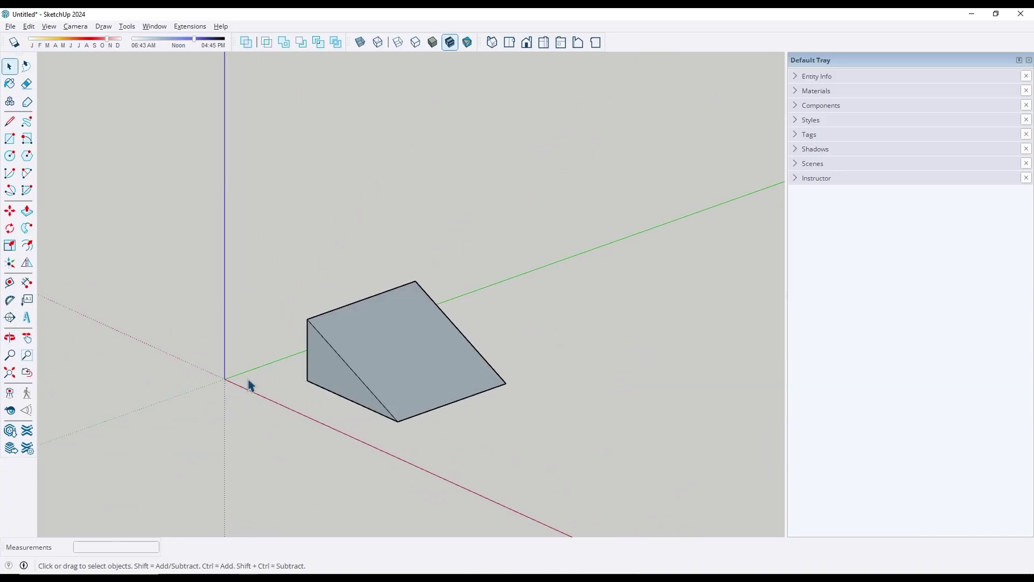
{"action": "left_click", "coordinate": [10, 373]}
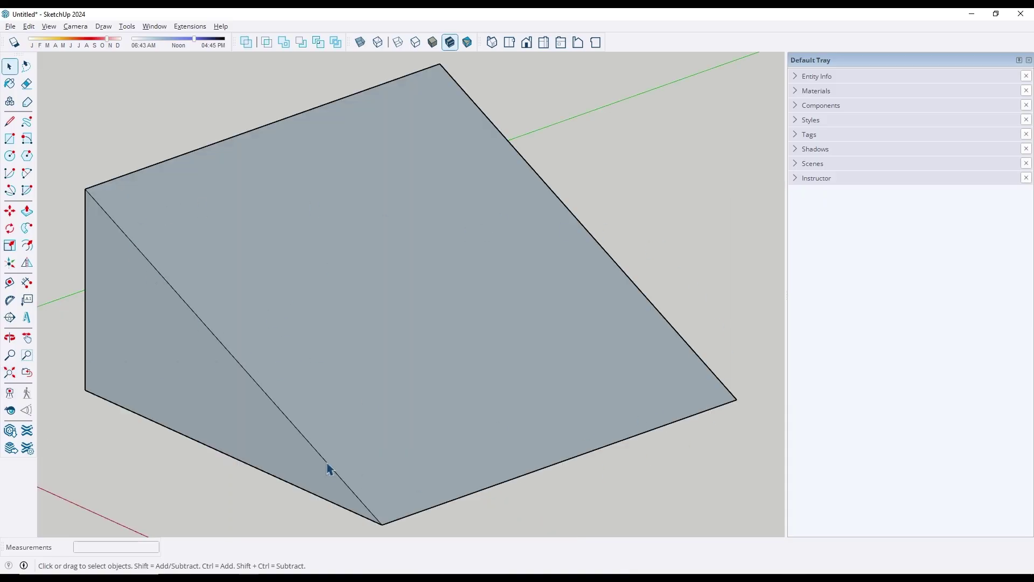
Draw a closed triangular face with the Line tool away from the wedge, between the red and green axes, with a closing edge about 6' 5" long.
{"action": "scroll", "coordinate": [177, 356], "scroll_direction": "down", "scroll_amount": 8}
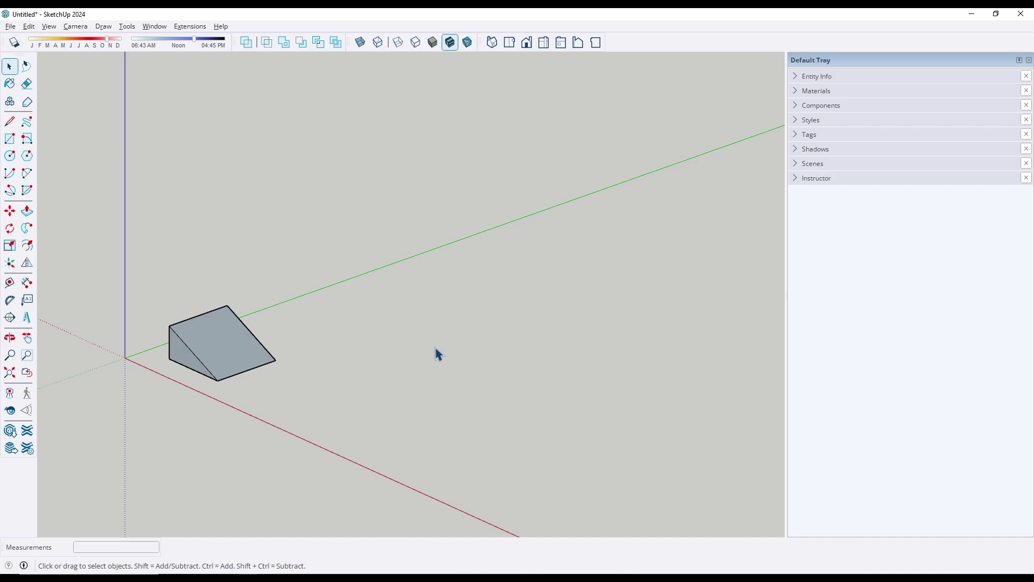
{"action": "key", "text": "l"}
{"action": "left_click", "coordinate": [543, 301]}
{"action": "left_click", "coordinate": [586, 252]}
{"action": "left_click", "coordinate": [653, 299]}
{"action": "left_click", "coordinate": [543, 300]}
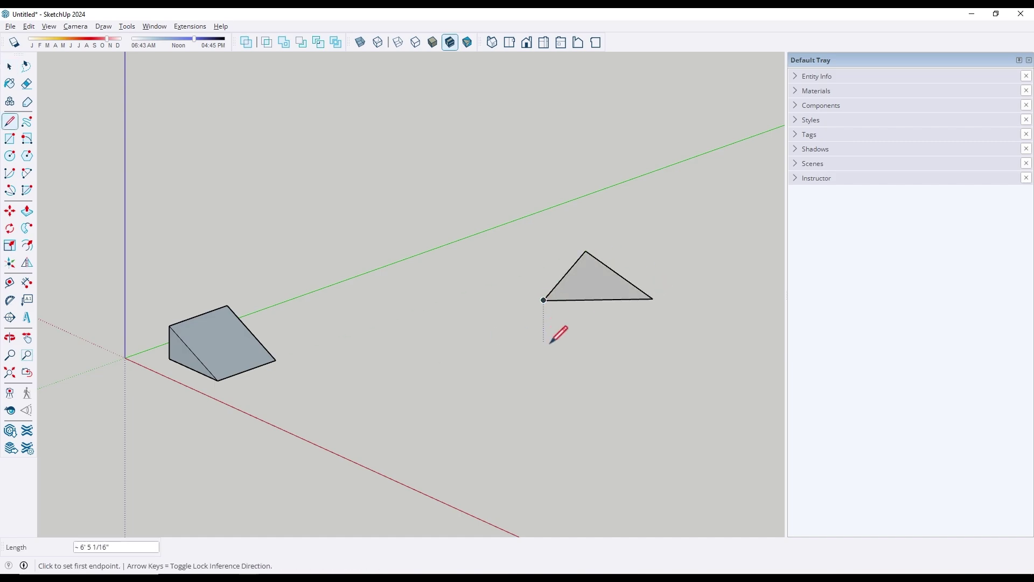
Draw a second, smaller closed triangle with the Line tool, far from the wedge on the other side of the blue axis.
{"action": "scroll", "coordinate": [549, 341], "scroll_direction": "down", "scroll_amount": 2}
{"action": "left_click", "coordinate": [81, 88]}
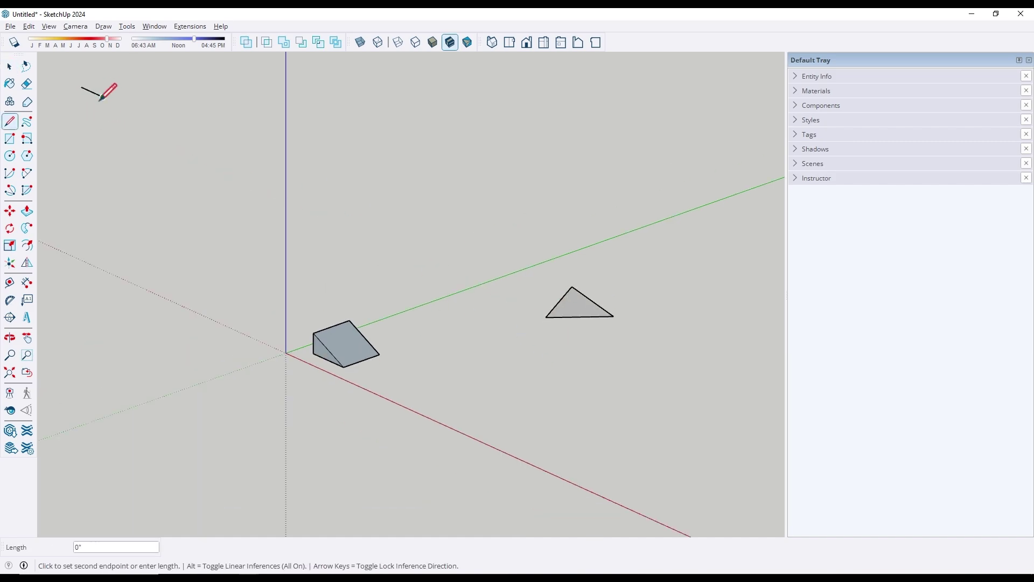
{"action": "left_click", "coordinate": [101, 98]}
{"action": "left_click", "coordinate": [82, 105]}
{"action": "left_click", "coordinate": [80, 87]}
{"action": "key", "text": "space"}
Frame only the wedge with Zoom Window, and bring all three shapes back into view with Zoom Extents.
{"action": "scroll", "coordinate": [326, 329], "scroll_direction": "up", "scroll_amount": 4}
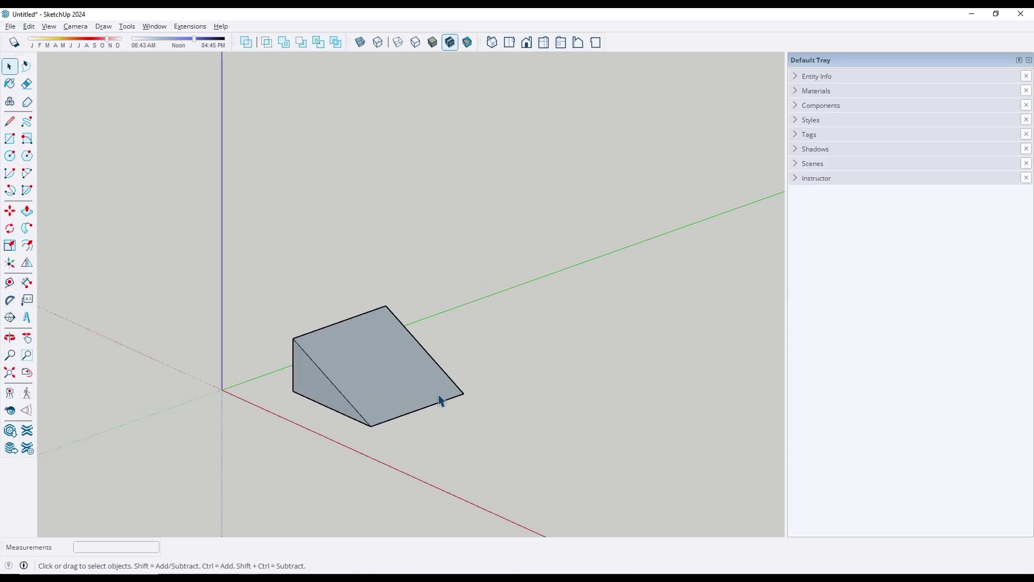
{"action": "scroll", "coordinate": [239, 372], "scroll_direction": "down", "scroll_amount": 2}
{"action": "left_click", "coordinate": [27, 355]}
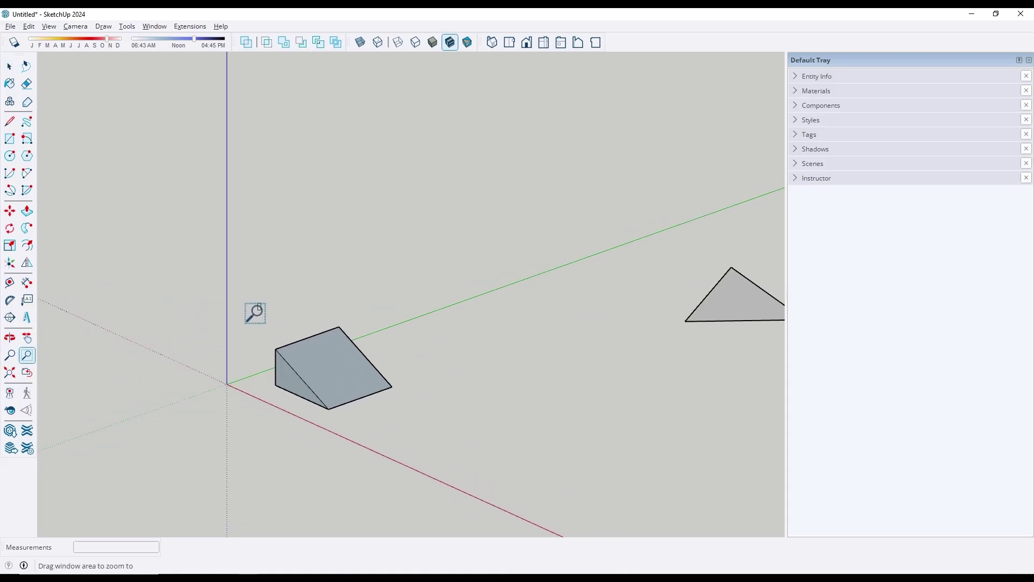
{"action": "left_click_drag", "start_coordinate": [254, 312], "coordinate": [419, 434]}
{"action": "key", "text": "space"}
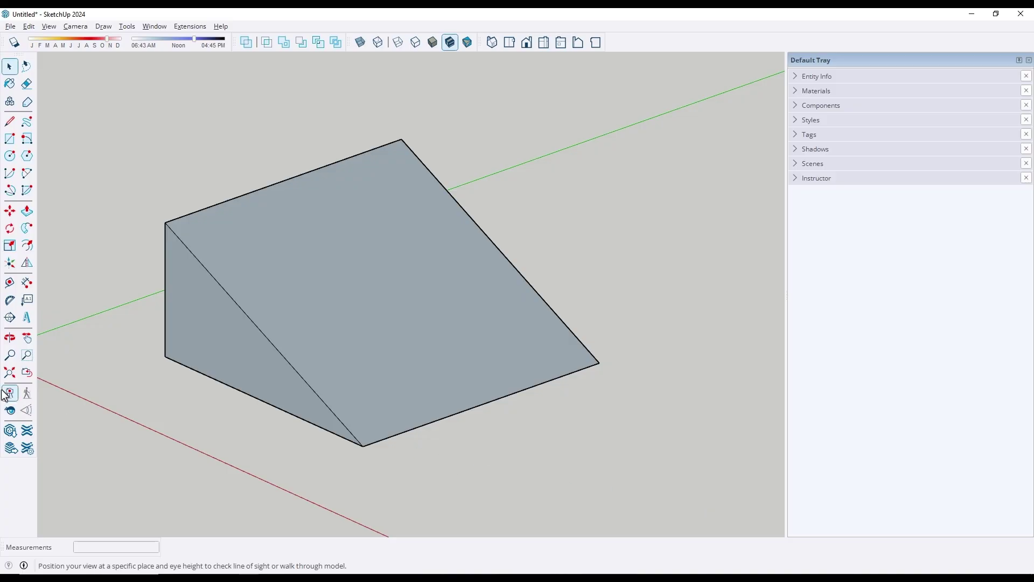
{"action": "left_click", "coordinate": [10, 373]}
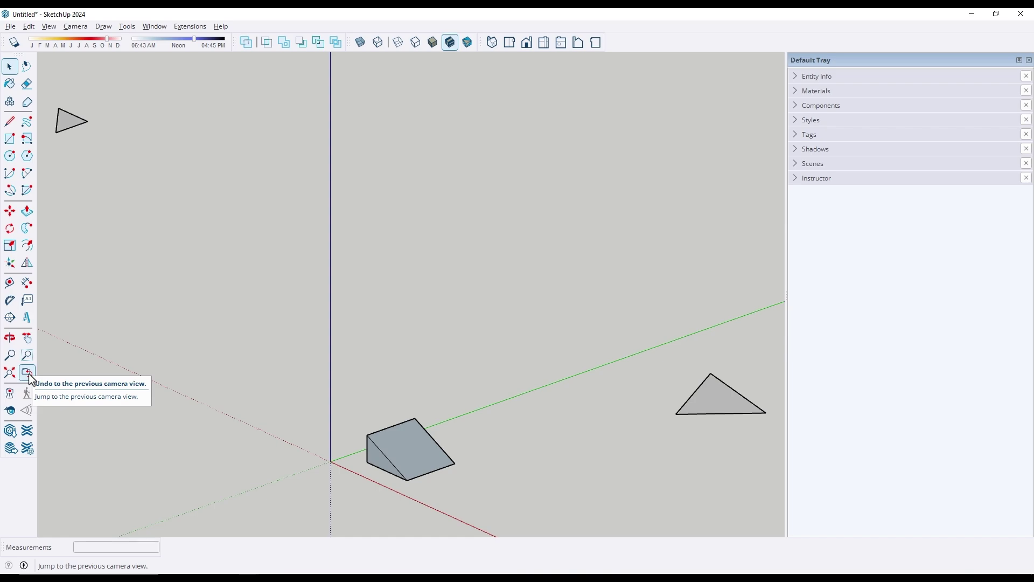
Look closely at each of the two outlying triangles by zooming and moving the view between them.
{"action": "scroll", "coordinate": [98, 142], "scroll_direction": "up", "scroll_amount": 6}
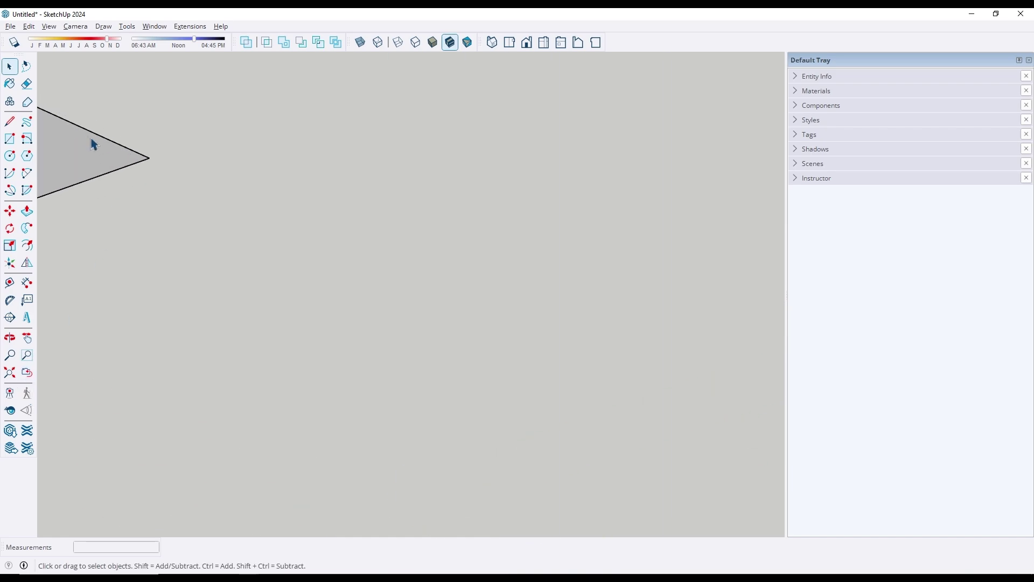
{"action": "left_click_drag", "start_coordinate": [92, 141], "coordinate": [27, 108]}
{"action": "left_click", "coordinate": [196, 164]}
{"action": "middle_click_drag", "start_coordinate": [194, 173], "coordinate": [398, 260]}
{"action": "scroll", "coordinate": [338, 241], "scroll_direction": "up", "scroll_amount": 3}
{"action": "scroll", "coordinate": [312, 248], "scroll_direction": "down", "scroll_amount": 1}
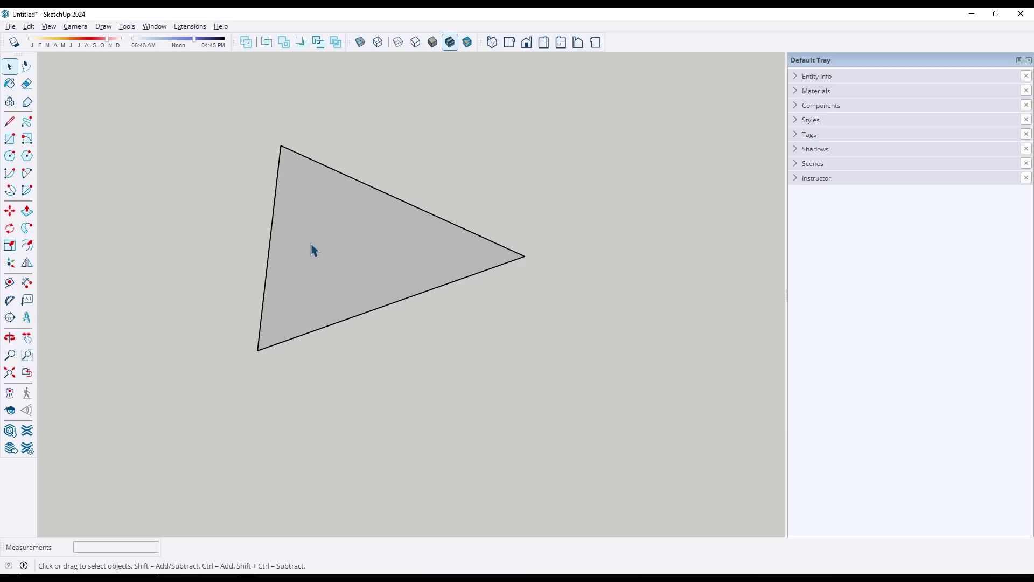
{"action": "scroll", "coordinate": [291, 239], "scroll_direction": "down", "scroll_amount": 1}
{"action": "scroll", "coordinate": [273, 226], "scroll_direction": "up", "scroll_amount": 2}
{"action": "scroll", "coordinate": [196, 349], "scroll_direction": "down", "scroll_amount": 6}
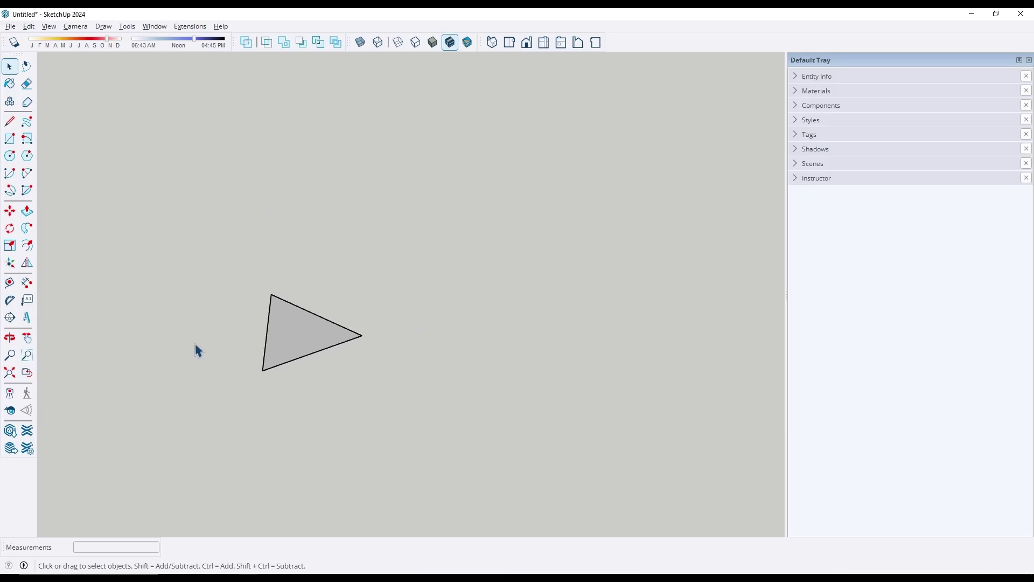
{"action": "scroll", "coordinate": [681, 494], "scroll_direction": "up", "scroll_amount": 1}
{"action": "scroll", "coordinate": [681, 495], "scroll_direction": "up", "scroll_amount": 5}
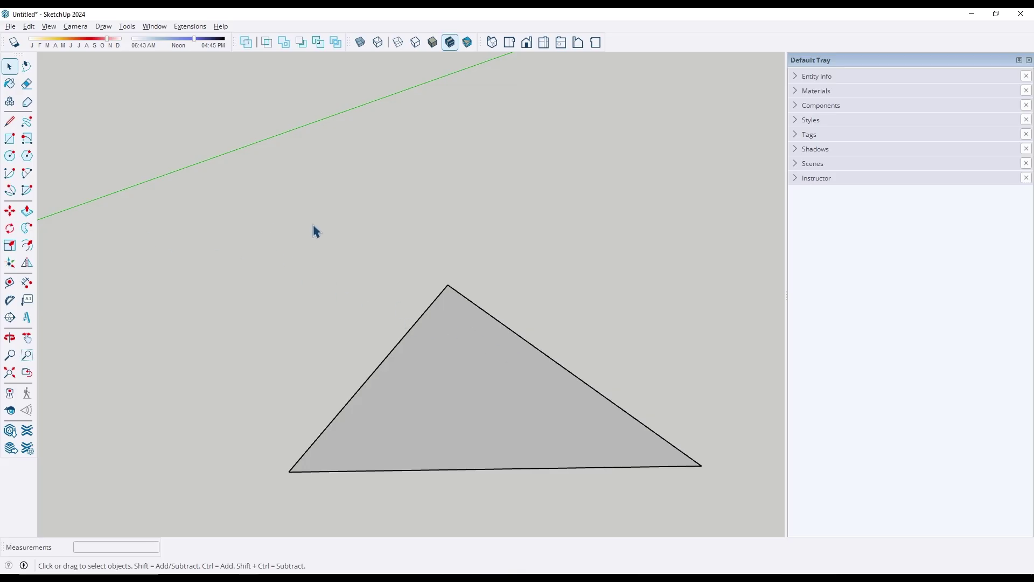
Step back through the previous camera views to the close-up of the wedge.
{"action": "left_click", "coordinate": [31, 371]}
{"action": "left_click", "coordinate": [31, 371]}
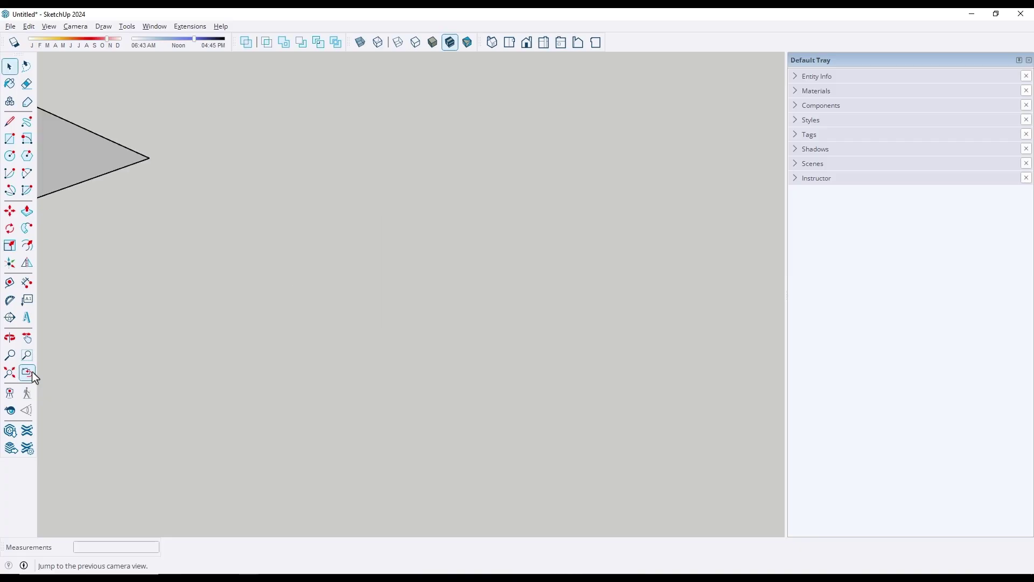
{"action": "left_click", "coordinate": [28, 372]}
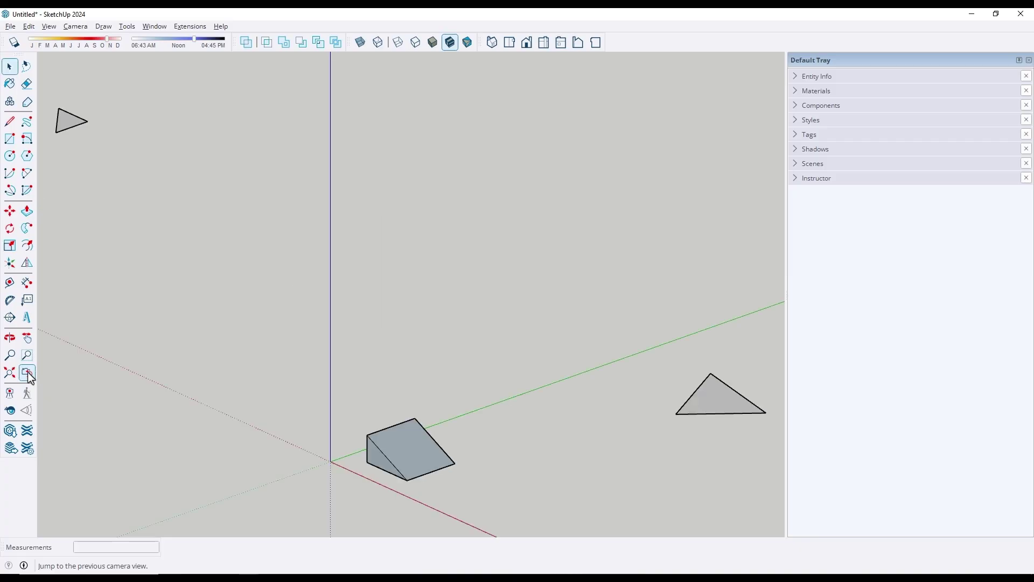
{"action": "left_click", "coordinate": [27, 372]}
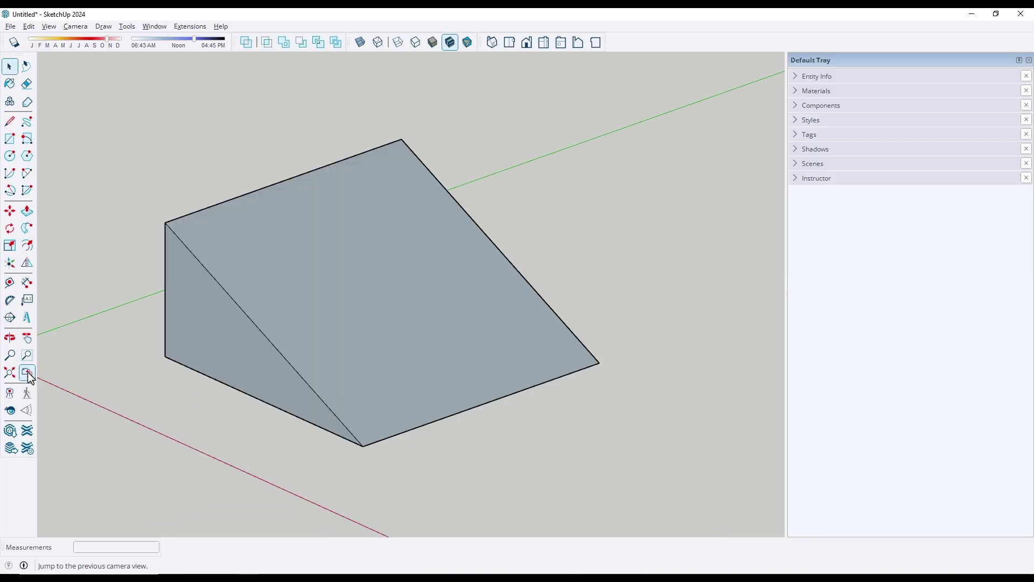